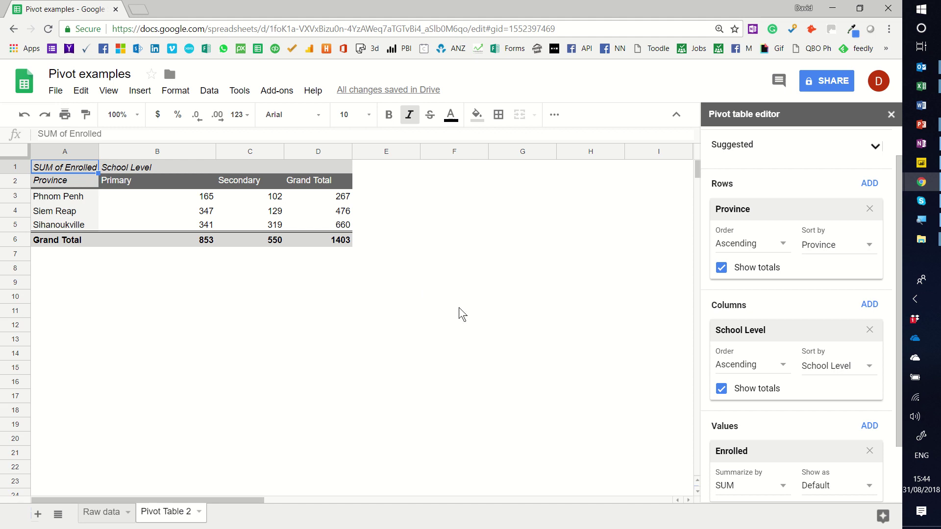
pyautogui.moveTo(896, 410); pyautogui.dragTo(895, 479)
pyautogui.click(780, 415)
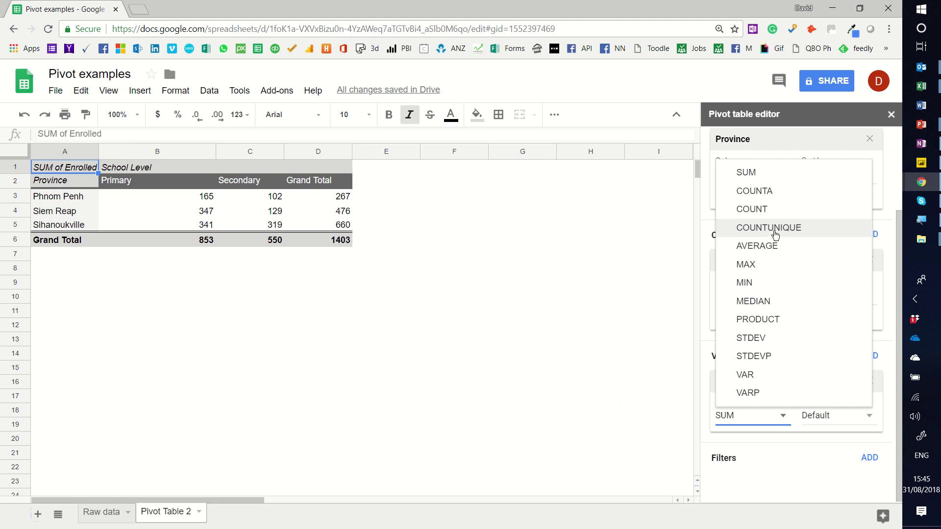
pyautogui.click(484, 280)
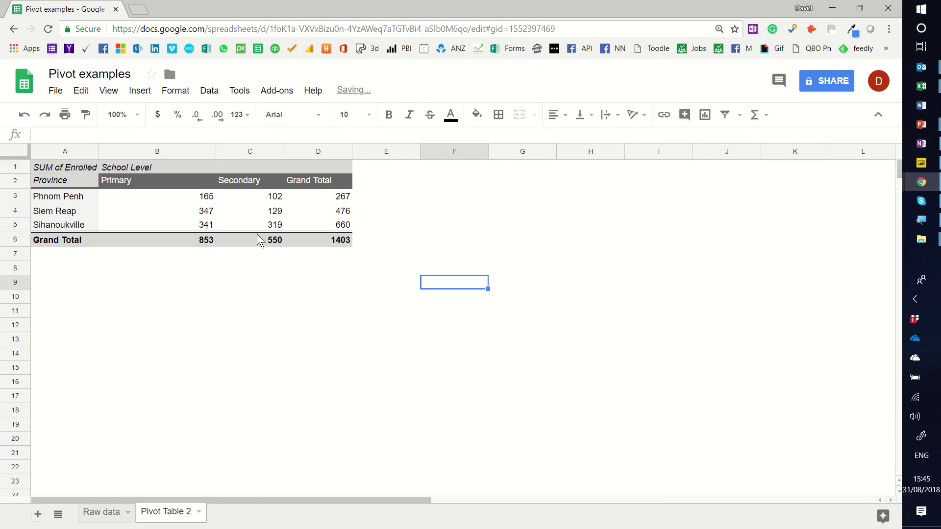
# Step: Check the pivot table's Siem Reap primary enrolment by summing cells E5:E8 on the Raw data sheet, and return to Pivot Table 2
pyautogui.click(217, 208)
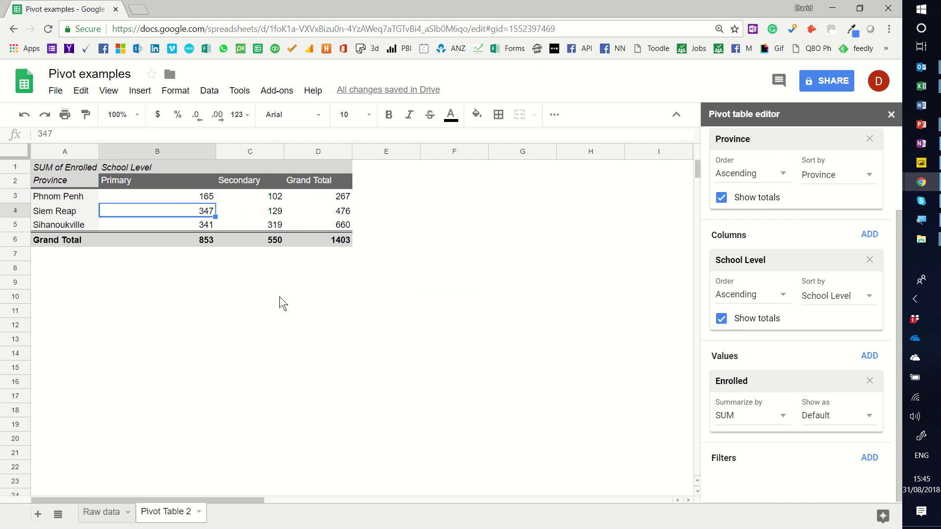
pyautogui.click(99, 517)
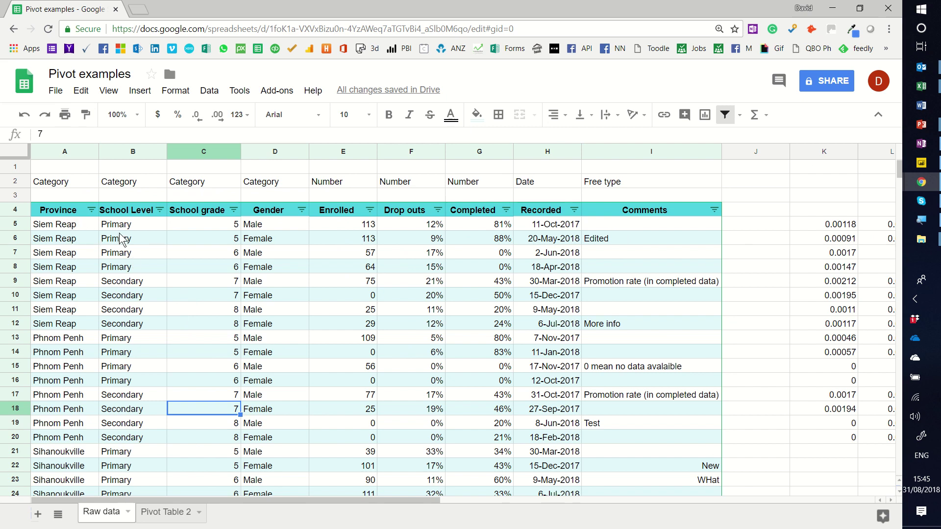
pyautogui.moveTo(362, 276); pyautogui.dragTo(354, 232)
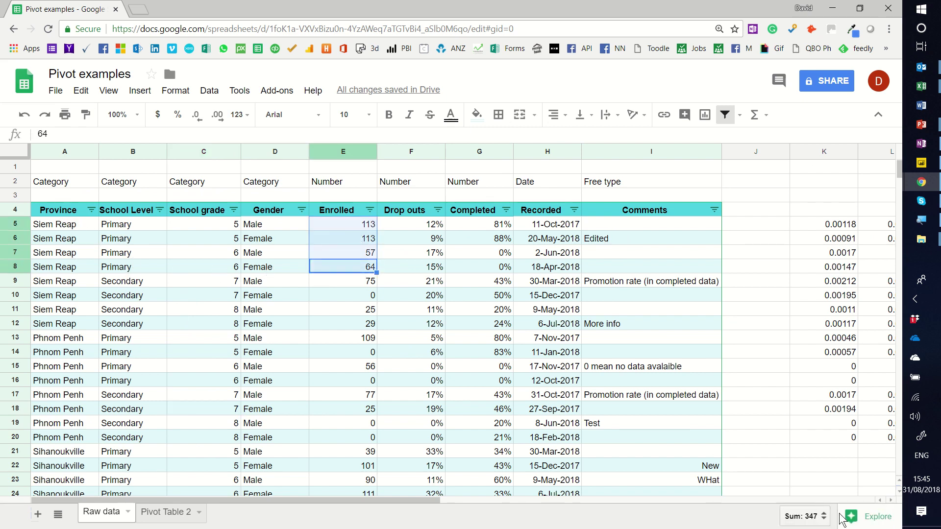
pyautogui.click(168, 513)
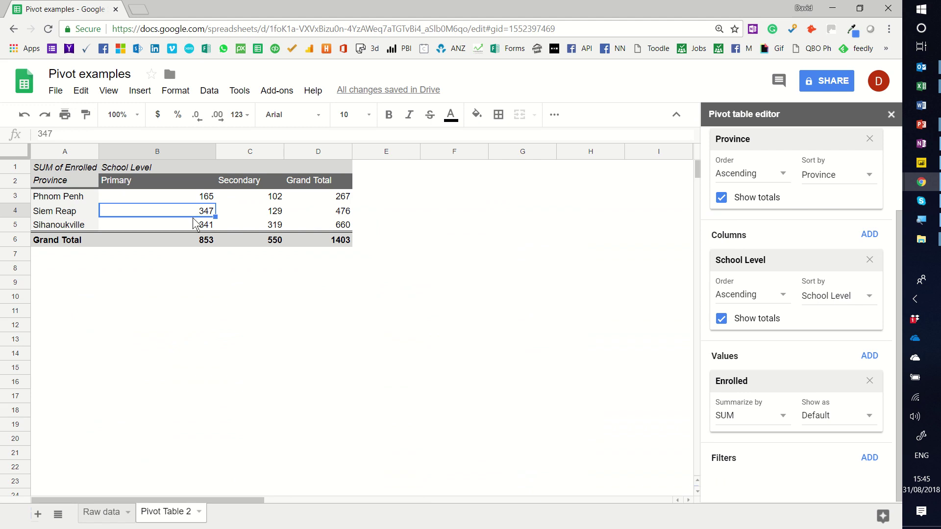
# Step: Move School Level from the pivot table's columns to its rows and place it above Province
pyautogui.scroll(3, 856, 300)
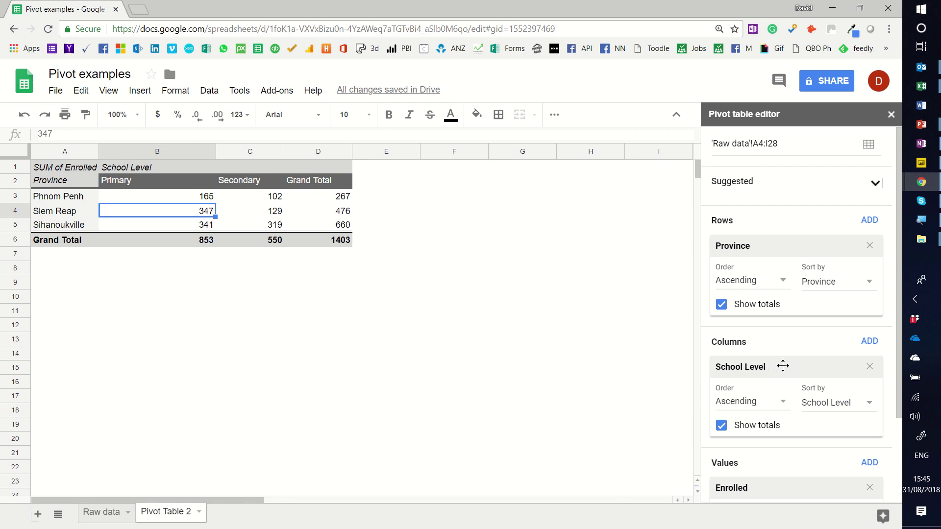
pyautogui.moveTo(781, 366); pyautogui.dragTo(778, 325)
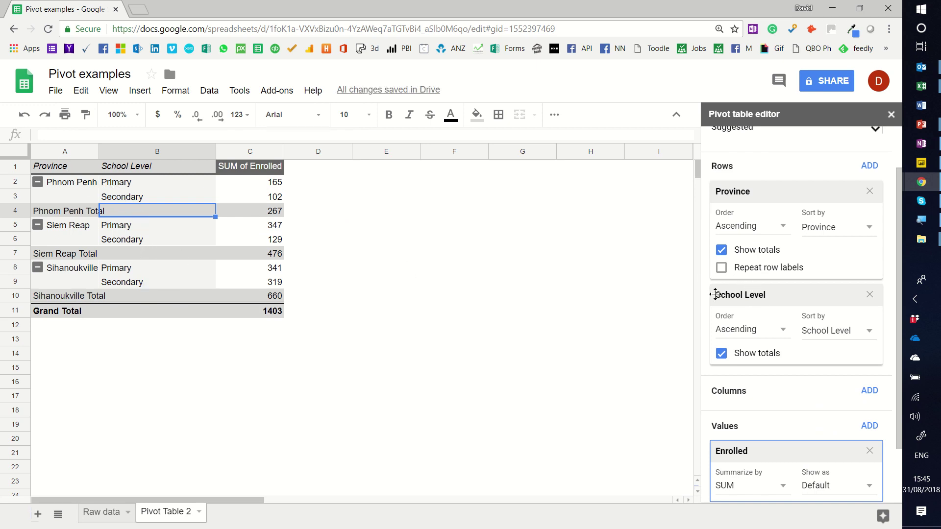
pyautogui.moveTo(781, 294); pyautogui.dragTo(764, 199)
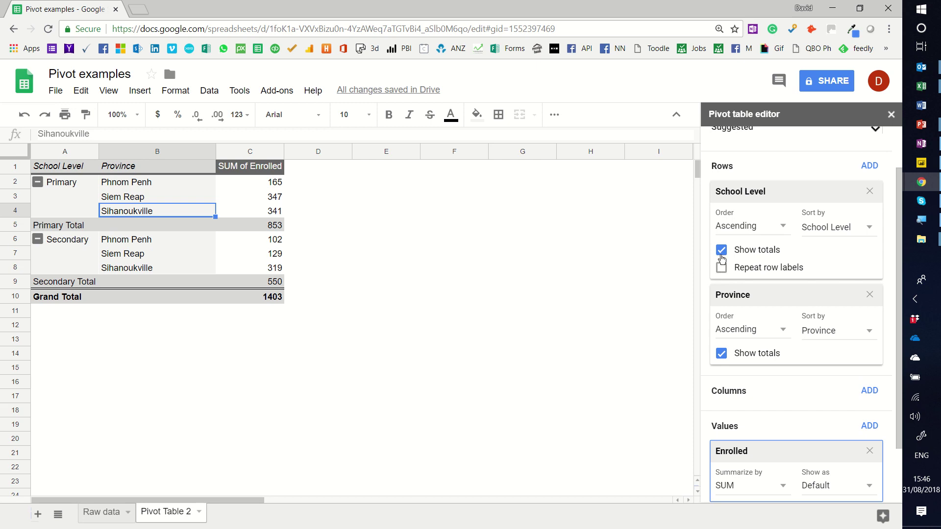
# Step: Try the School Level row options by switching Show totals off and on and Repeat row labels on and off
pyautogui.click(721, 254)
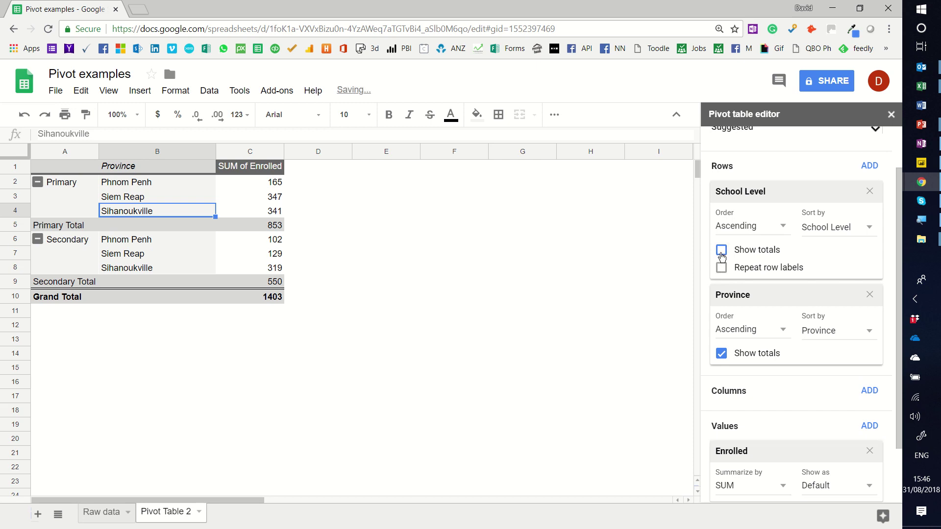
pyautogui.click(722, 253)
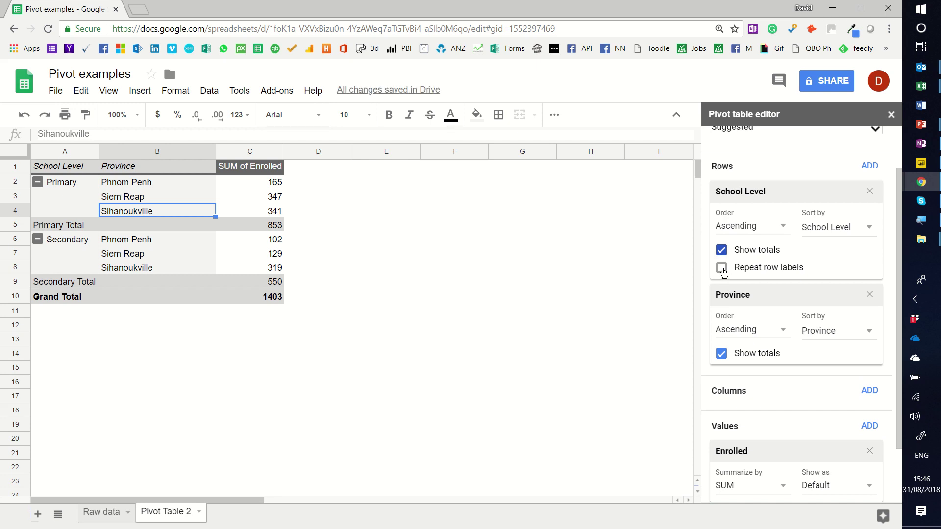
pyautogui.click(722, 268)
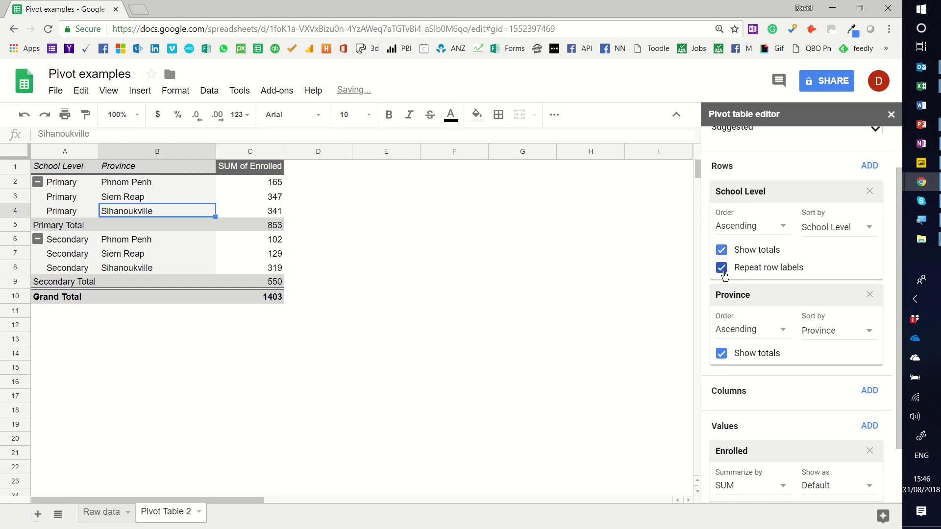
pyautogui.click(724, 273)
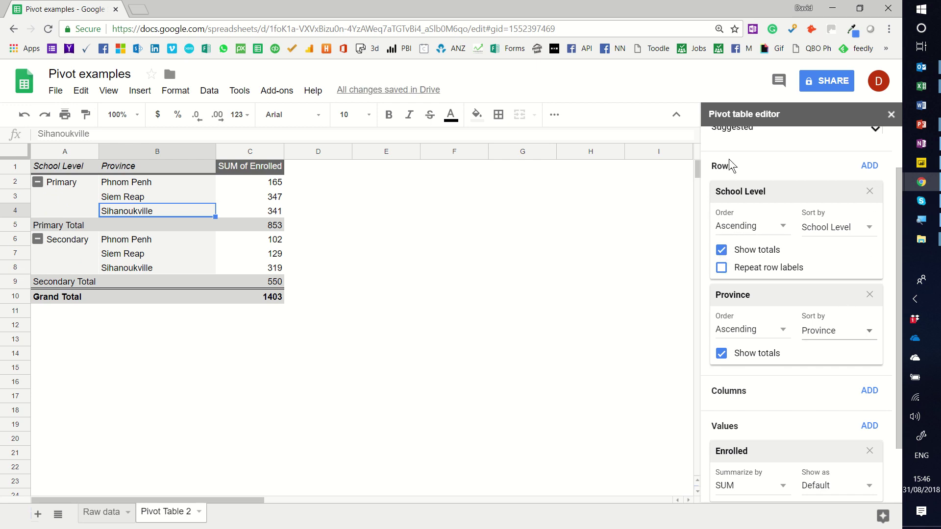
pyautogui.click(867, 166)
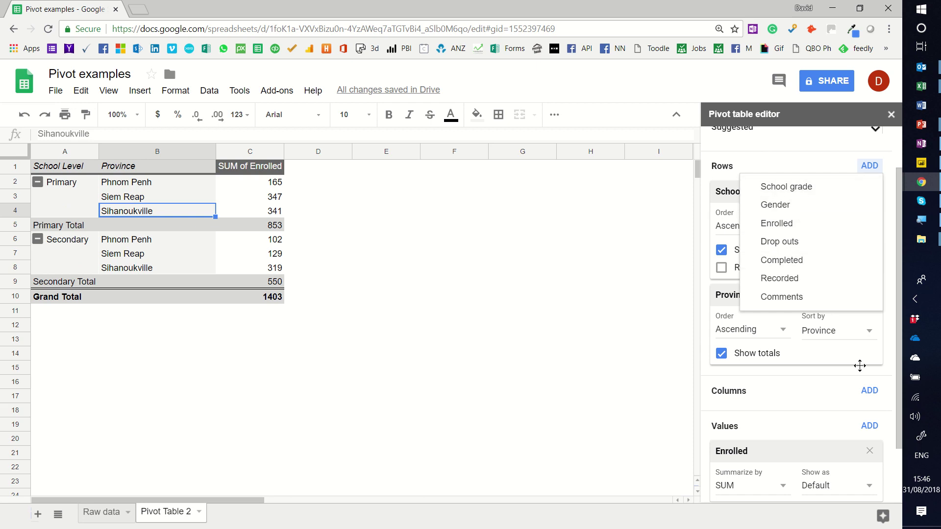
pyautogui.click(806, 394)
pyautogui.scroll(-2, 807, 393)
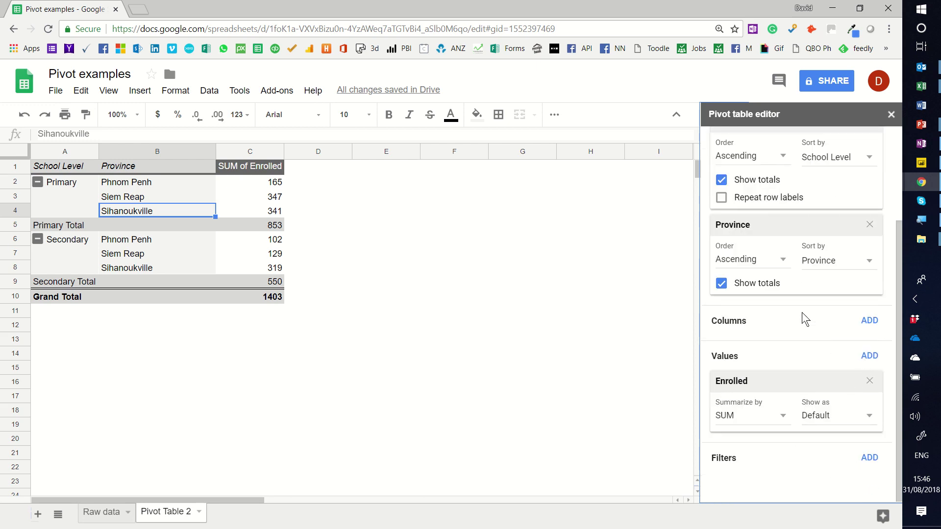
pyautogui.scroll(3, 802, 313)
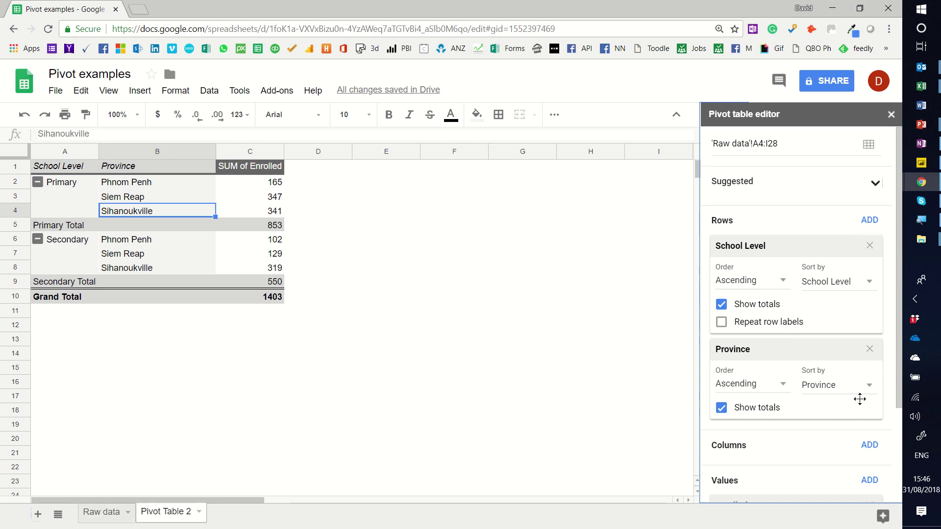
pyautogui.scroll(-3, 861, 476)
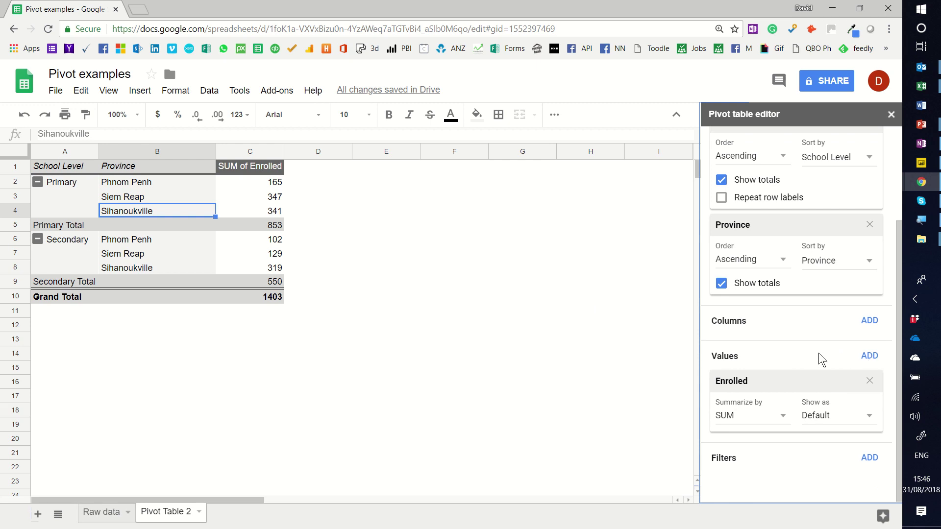
# Step: Add Gender as a column field of the pivot table
pyautogui.scroll(3, 788, 326)
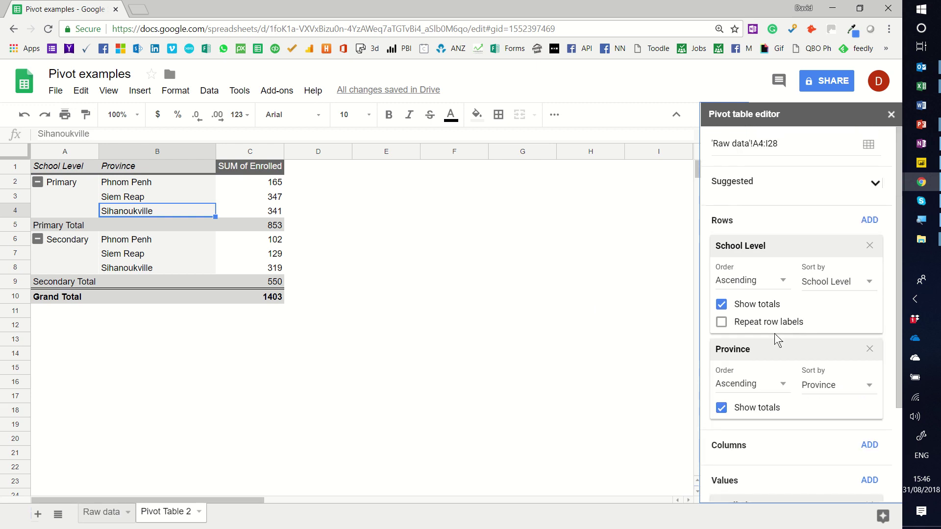
pyautogui.click(870, 445)
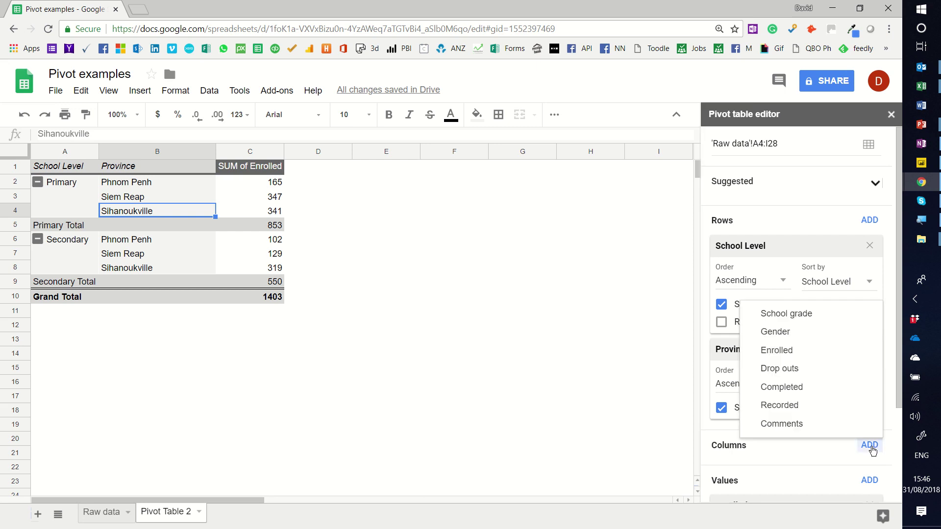
pyautogui.click(794, 332)
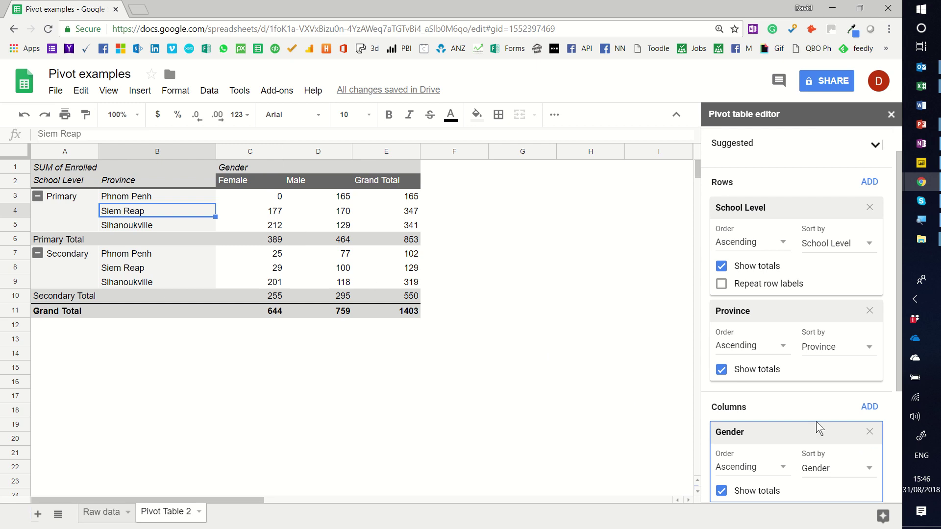
# Step: Add a Province filter to the pivot table that excludes Siem Reap and Sihanoukville, keeping only Phnom Penh
pyautogui.scroll(-3, 817, 429)
pyautogui.click(869, 457)
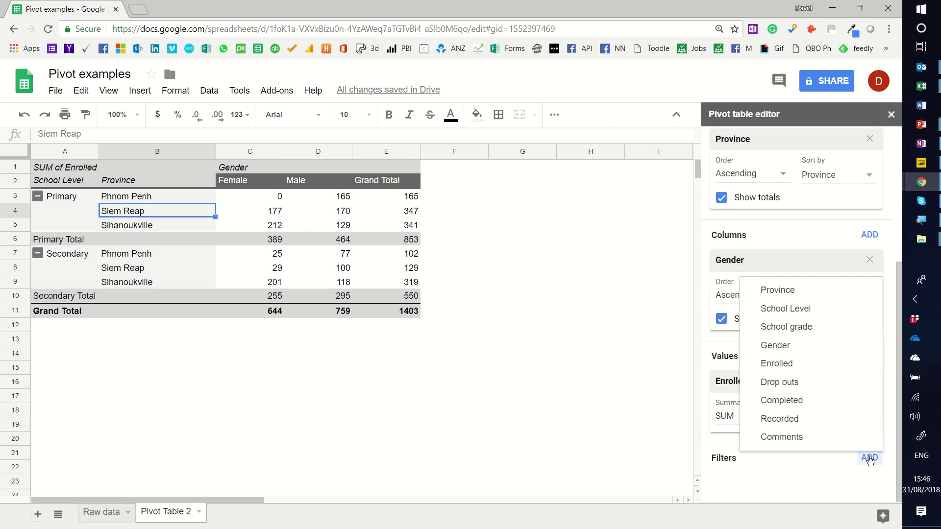
pyautogui.click(780, 290)
pyautogui.click(840, 485)
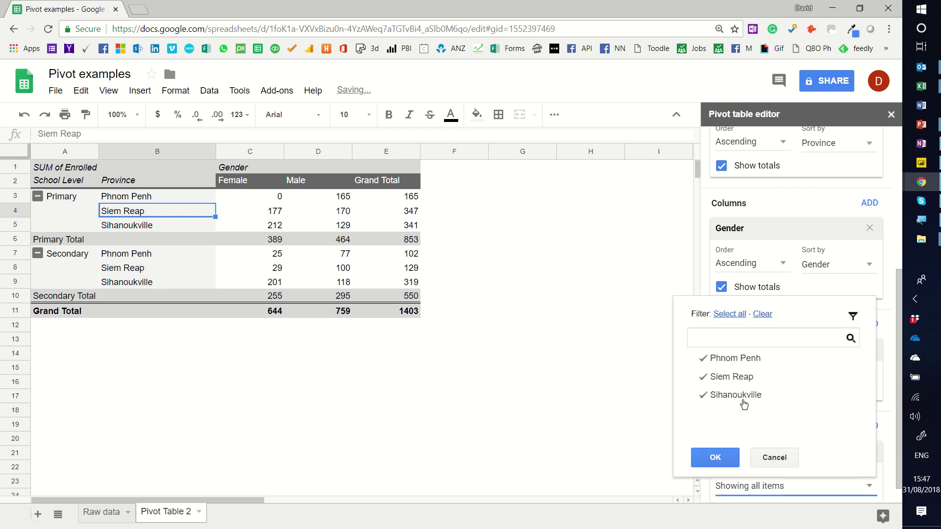
pyautogui.click(725, 376)
pyautogui.click(728, 394)
pyautogui.click(719, 457)
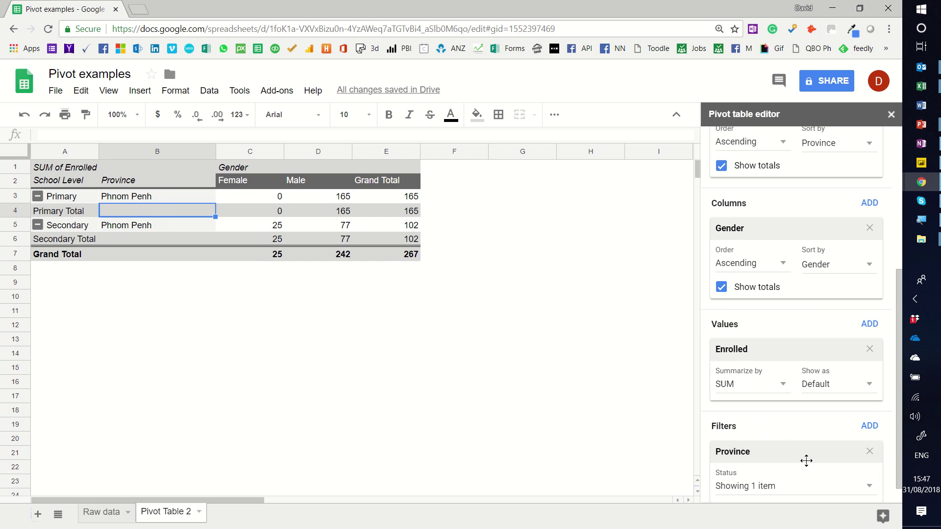
# Step: Remove Province from the pivot table's row fields
pyautogui.scroll(5, 800, 416)
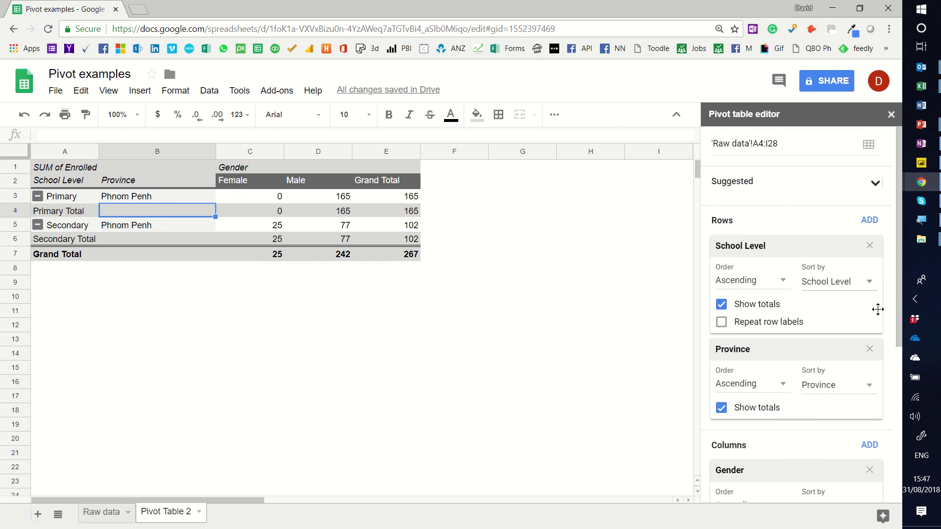
pyautogui.click(869, 348)
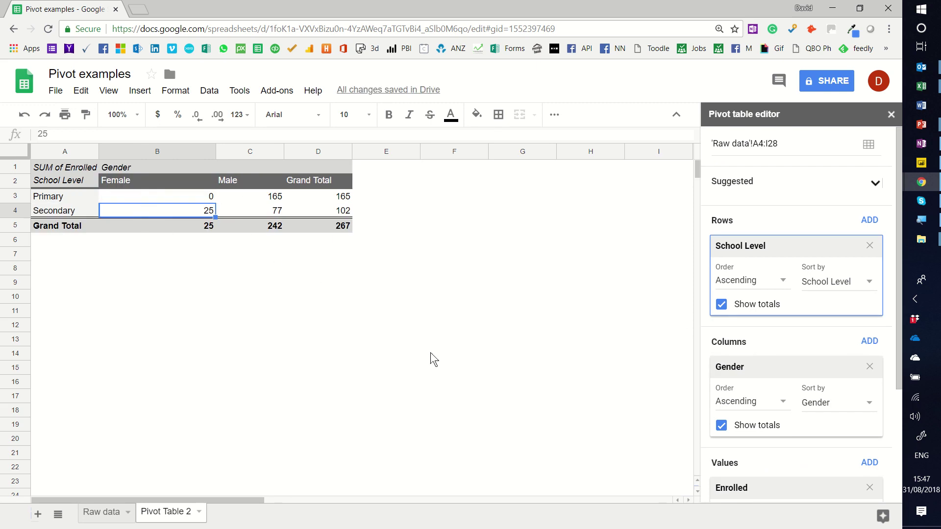
# Step: Replace the Enrolled value field with Drop outs and summarize it by AVERAGE
pyautogui.scroll(-3, 769, 391)
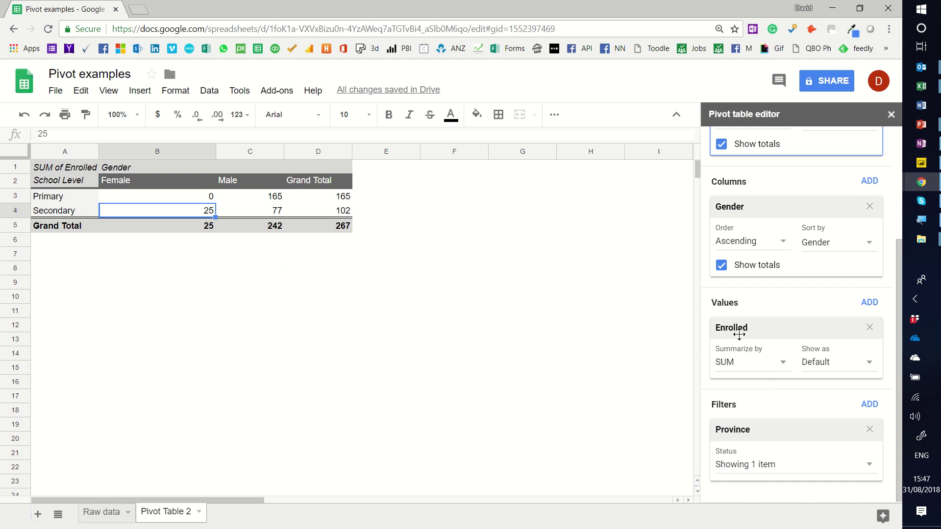
pyautogui.click(870, 328)
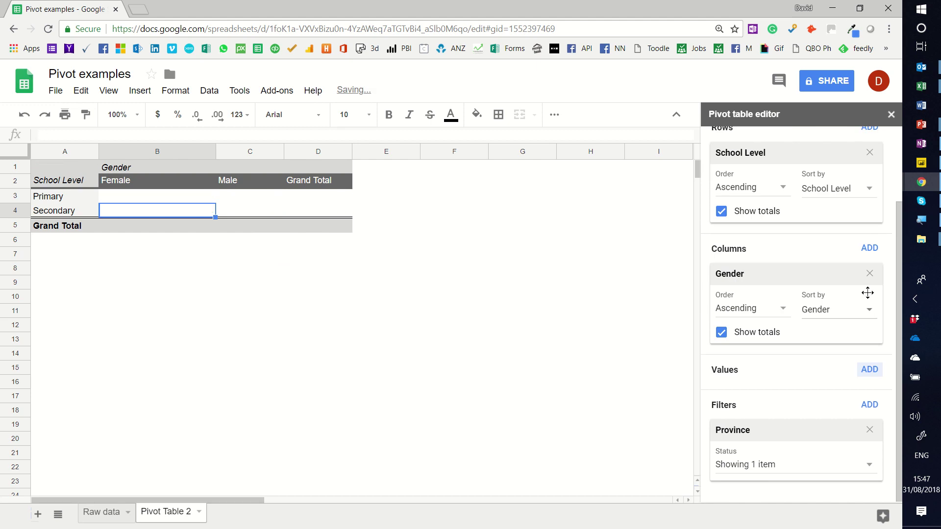
pyautogui.click(871, 370)
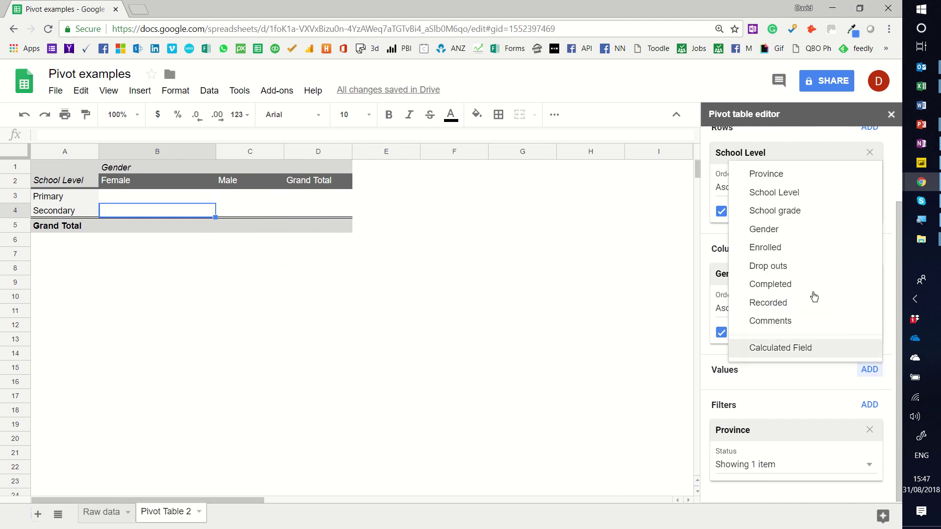
pyautogui.click(783, 274)
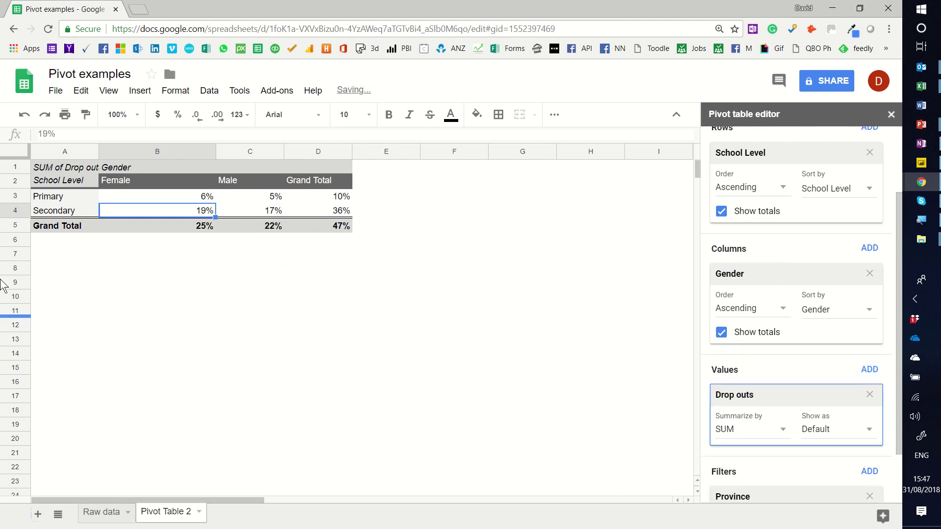
pyautogui.click(760, 436)
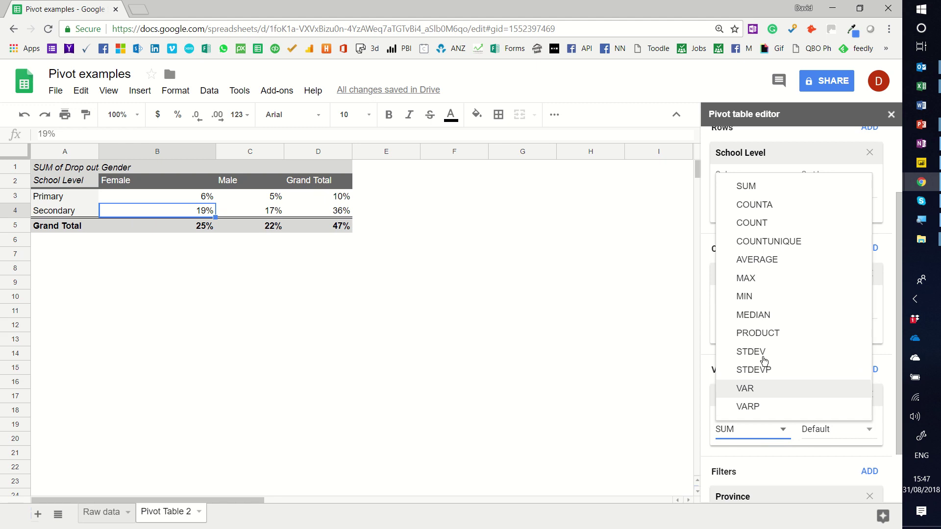
pyautogui.click(773, 261)
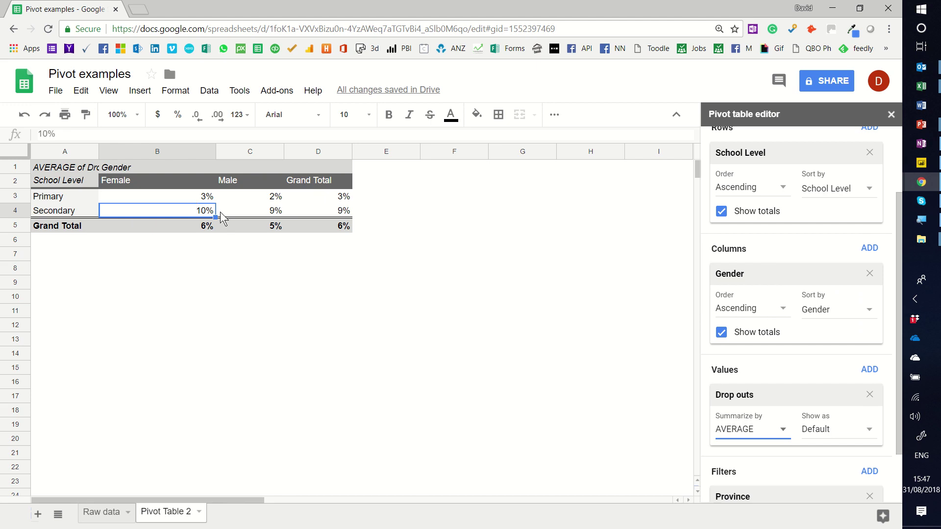
# Step: Replace the Drop outs value field with School grade and summarize it by COUNTA
pyautogui.click(868, 396)
pyautogui.click(870, 372)
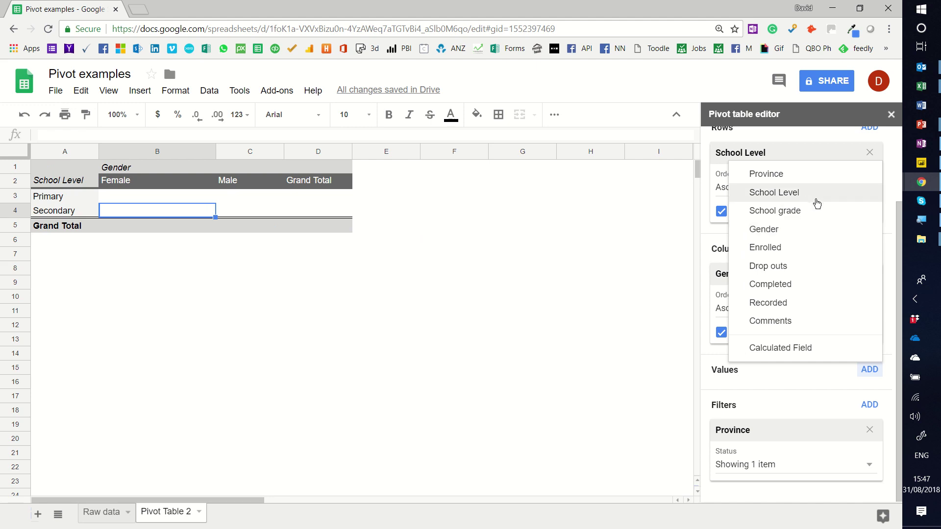
pyautogui.click(815, 217)
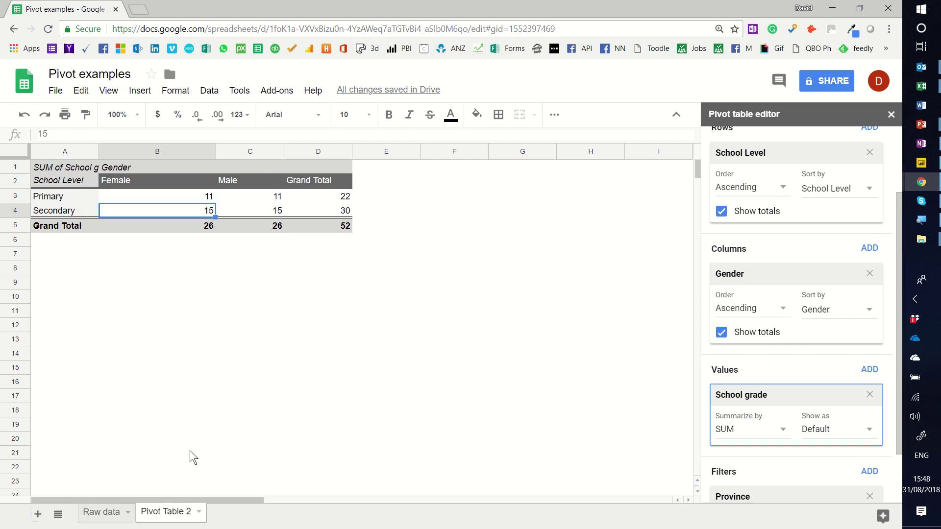
pyautogui.click(751, 431)
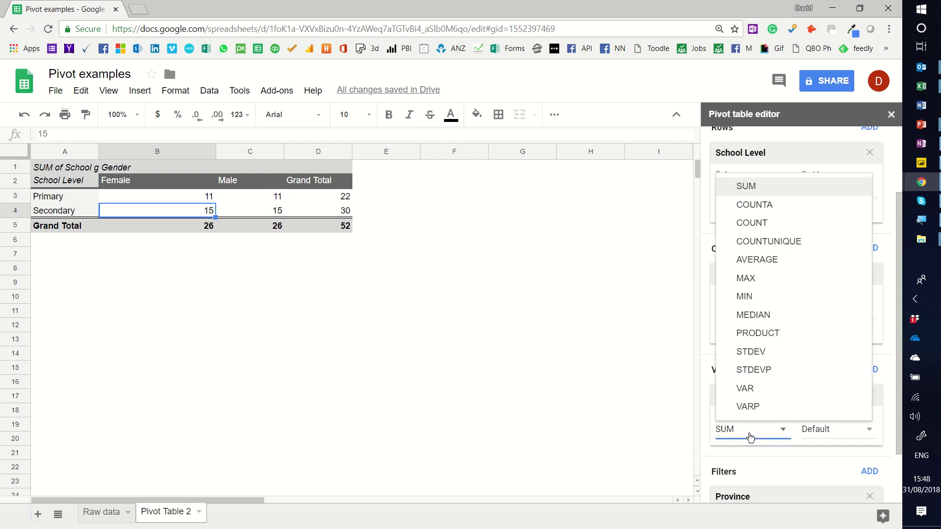
pyautogui.click(777, 211)
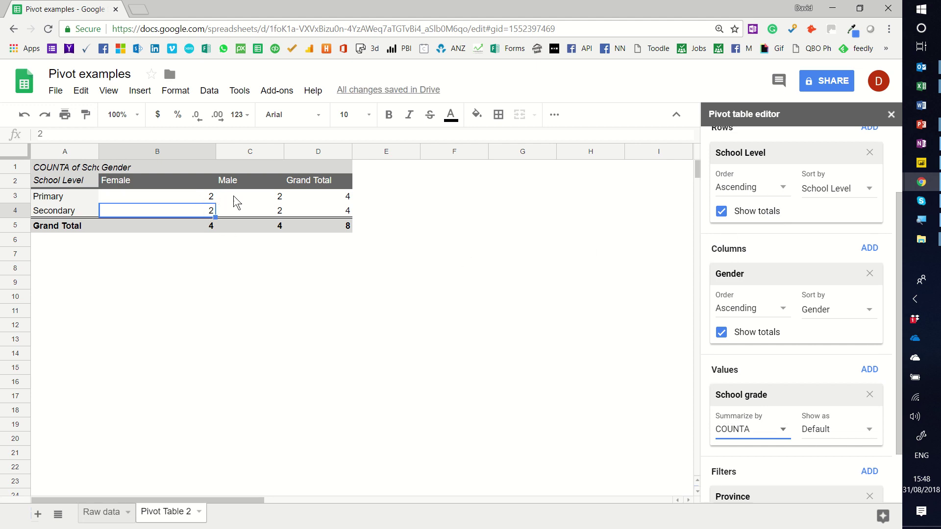
# Step: Review the Gender and School grade entries in the Raw data sheet, then return to the pivot table sheet
pyautogui.click(100, 512)
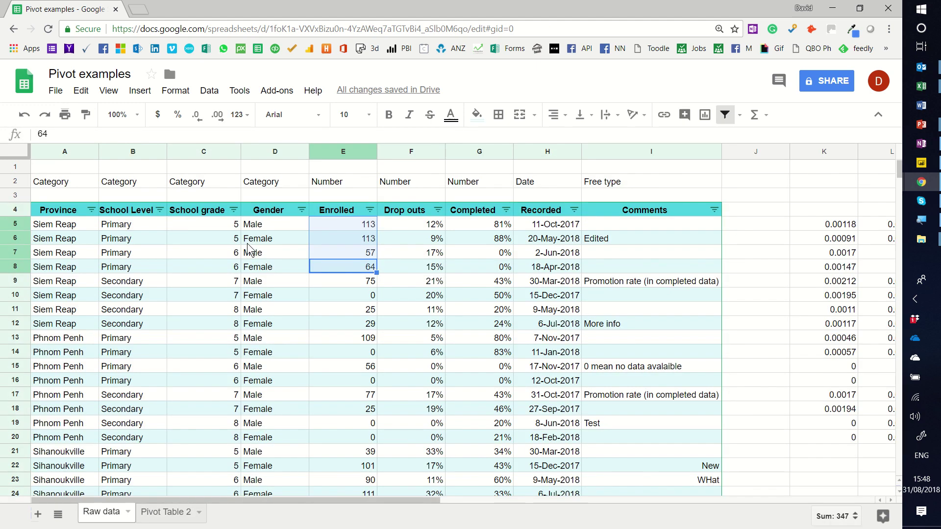
pyautogui.click(262, 228)
pyautogui.click(267, 239)
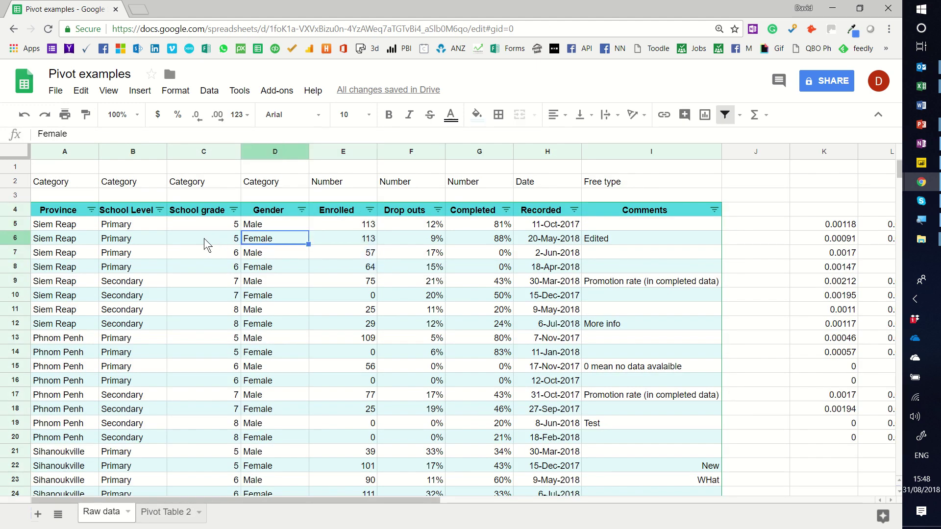
pyautogui.moveTo(205, 222); pyautogui.dragTo(169, 237)
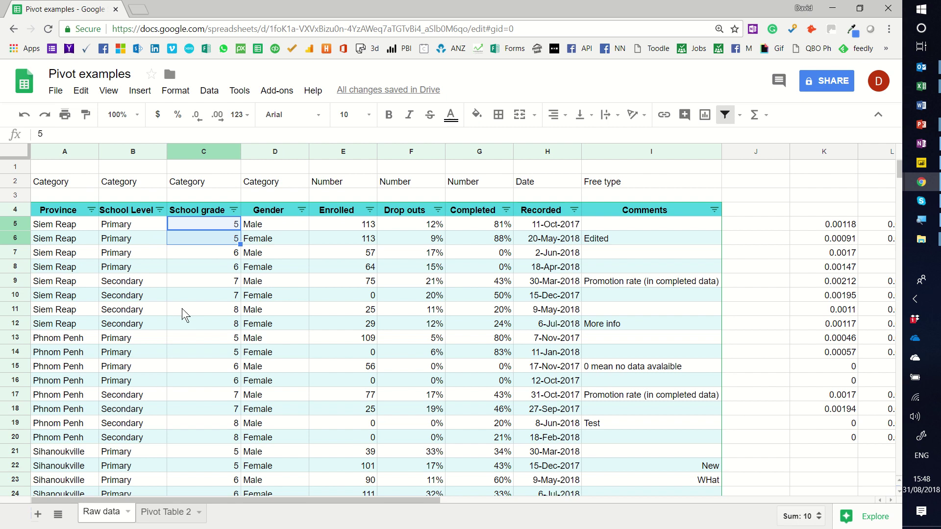
pyautogui.click(175, 513)
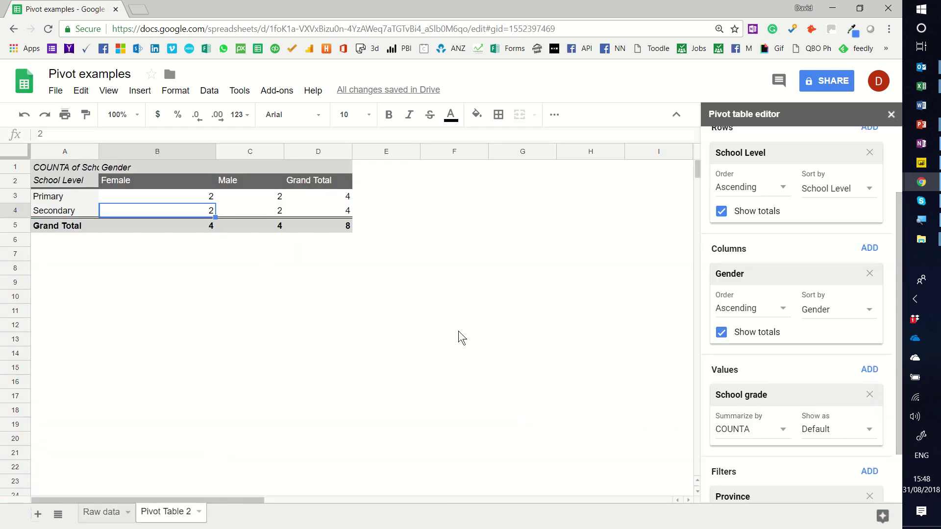
# Step: Remove Gender from the pivot table's columns and summarize School grade by COUNTUNIQUE, with column B widened to fit its heading
pyautogui.click(870, 275)
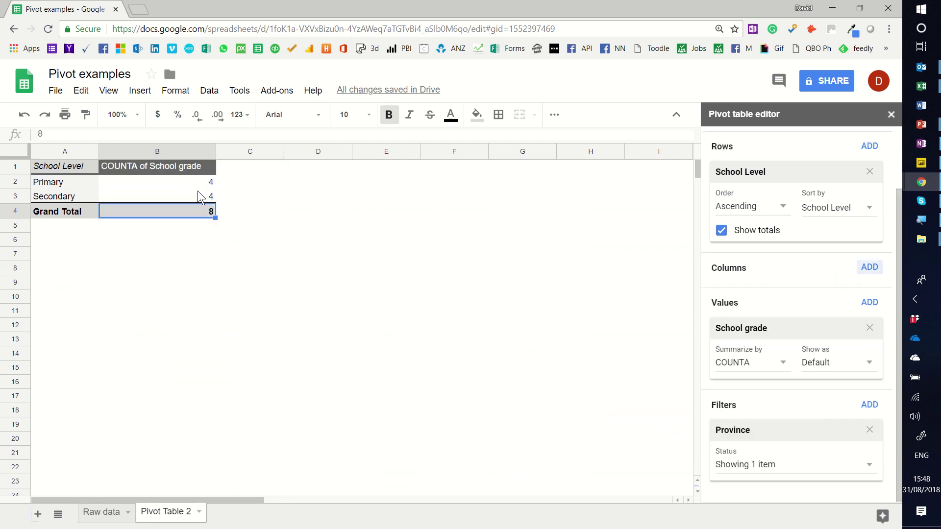
pyautogui.click(758, 365)
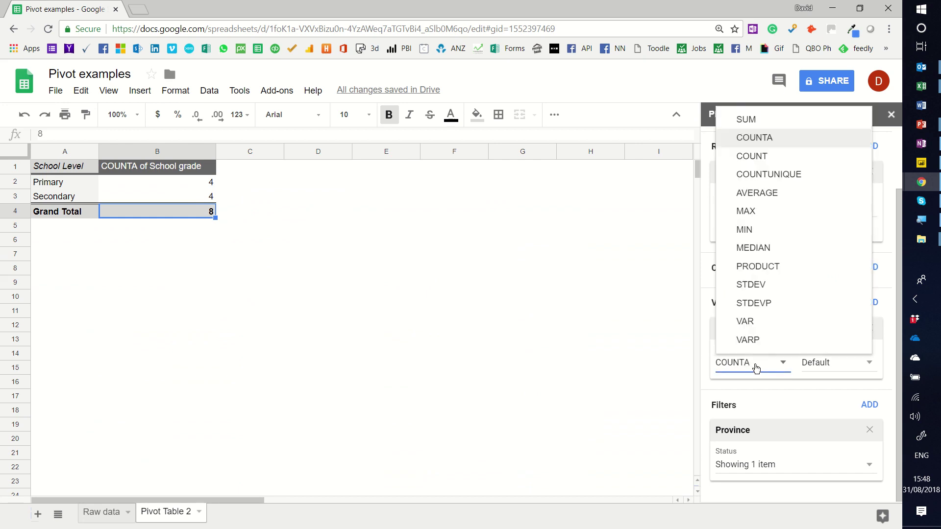
pyautogui.click(776, 175)
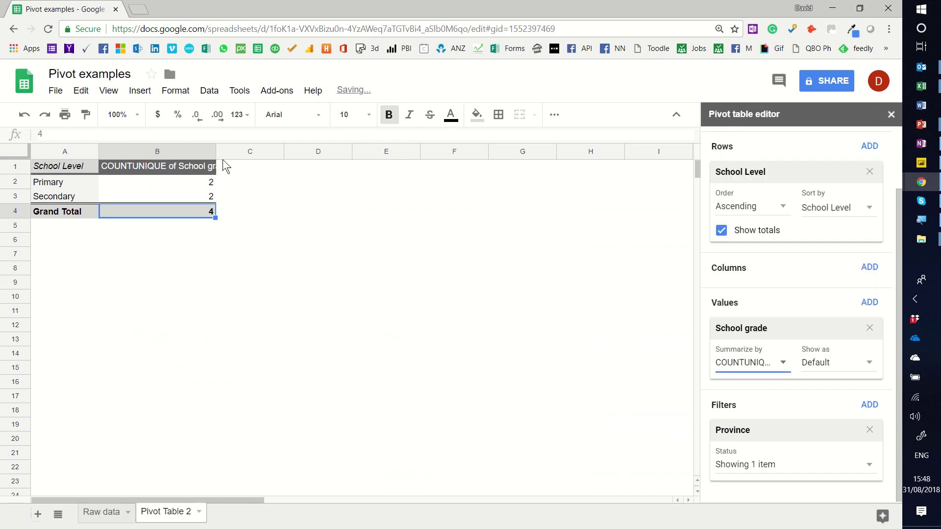
pyautogui.moveTo(215, 153); pyautogui.dragTo(244, 153)
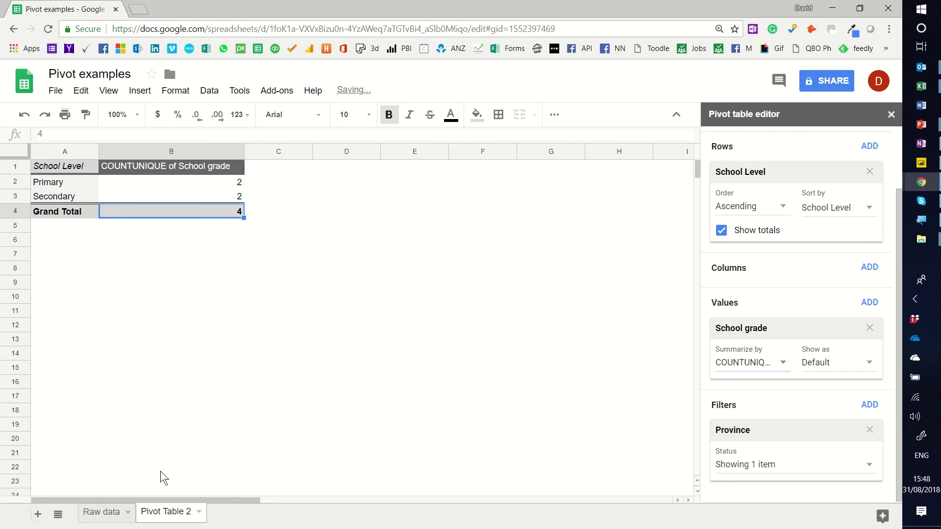
# Step: Compare the School grade values in Raw data with the pivot table's unique counts for Primary and Secondary
pyautogui.click(98, 523)
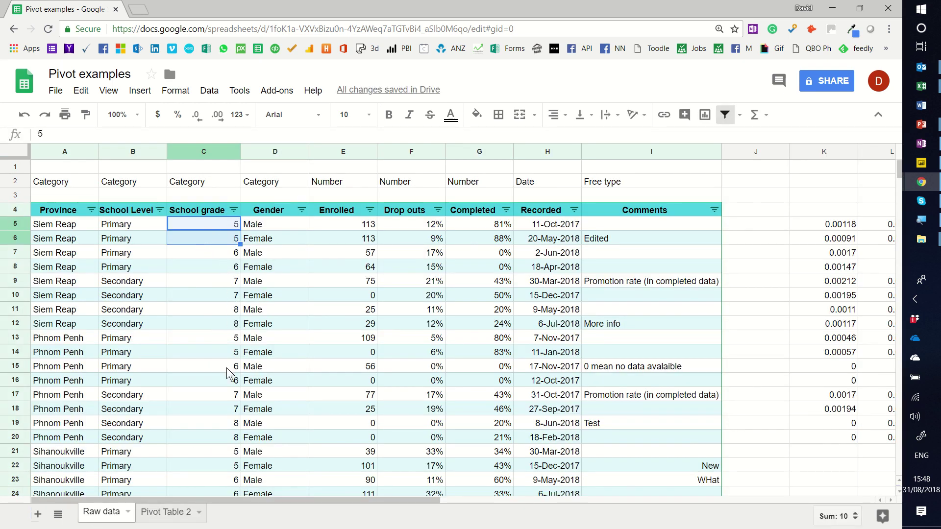
pyautogui.click(179, 514)
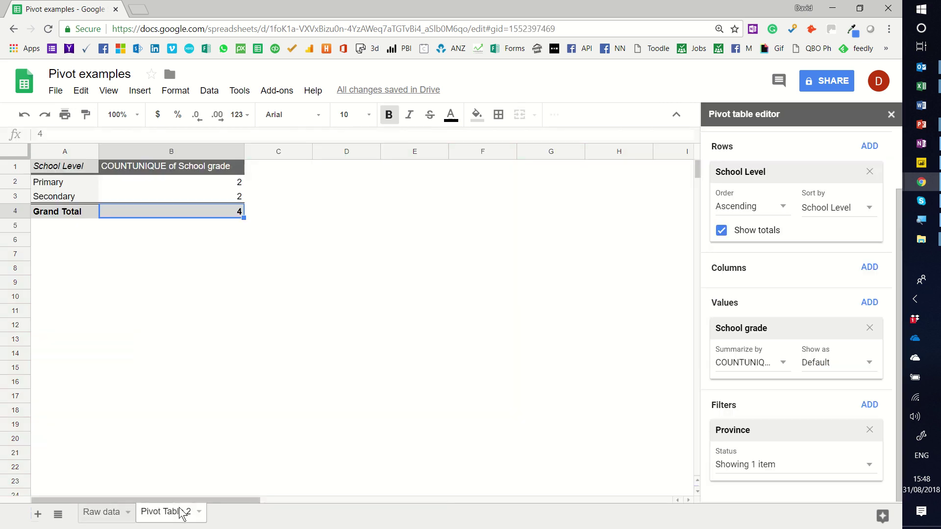
pyautogui.click(193, 182)
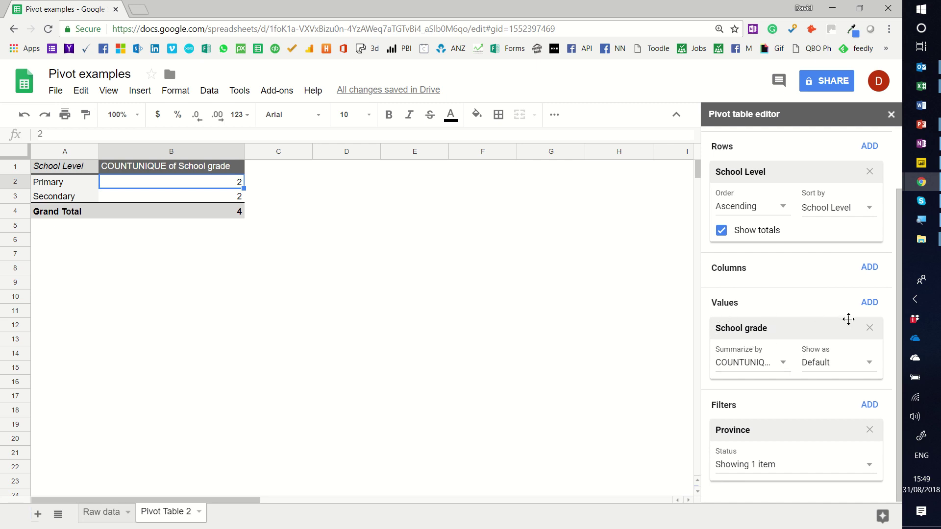
pyautogui.click(160, 197)
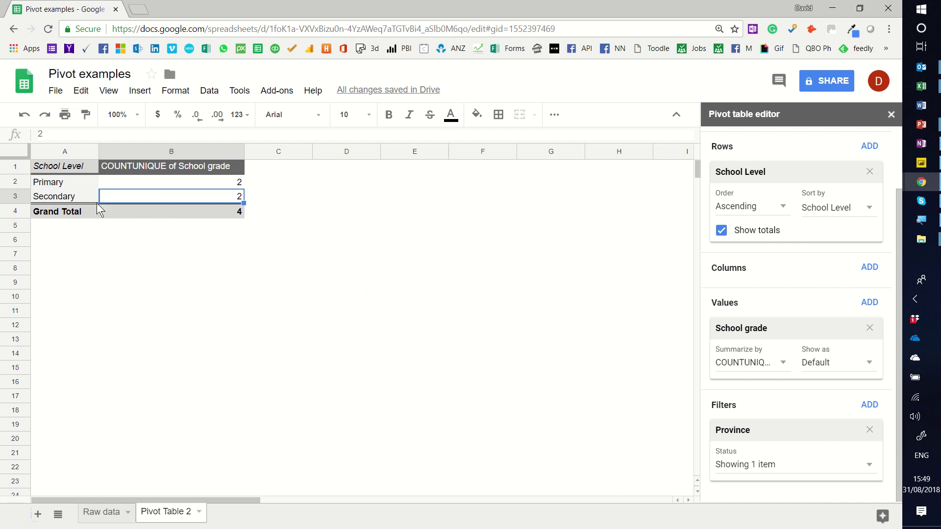
# Step: Copy the whole pivot table and paste the duplicate at cell A13 of the same sheet
pyautogui.moveTo(78, 164); pyautogui.dragTo(190, 210)
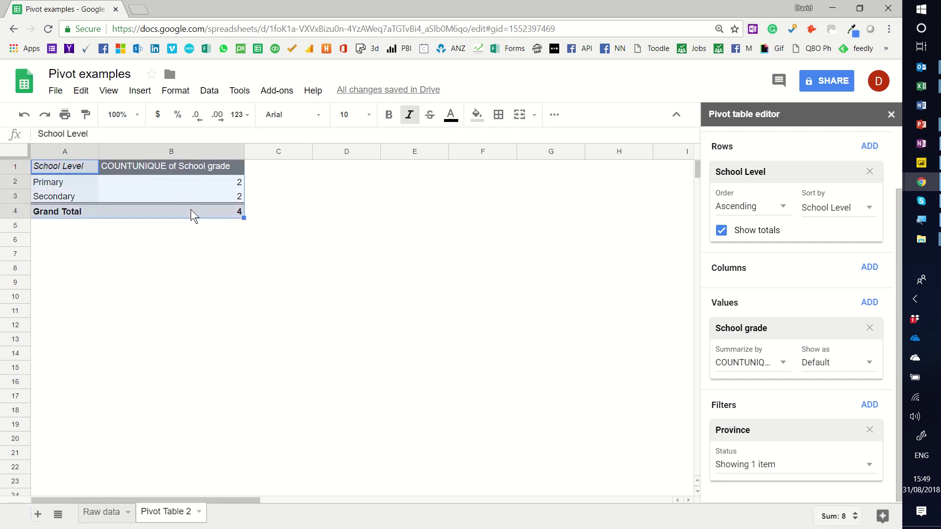
pyautogui.hotkey('ctrl', 'c')
pyautogui.click(65, 346)
pyautogui.hotkey('ctrl', 'v')
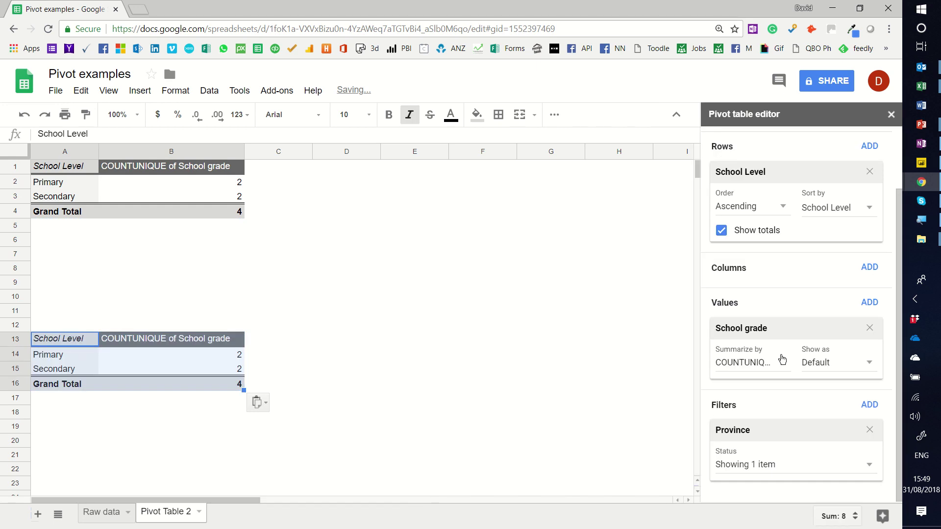
# Step: Replace School grade with Enrolled as the copied pivot table's value field and show it as % of grand total
pyautogui.click(869, 303)
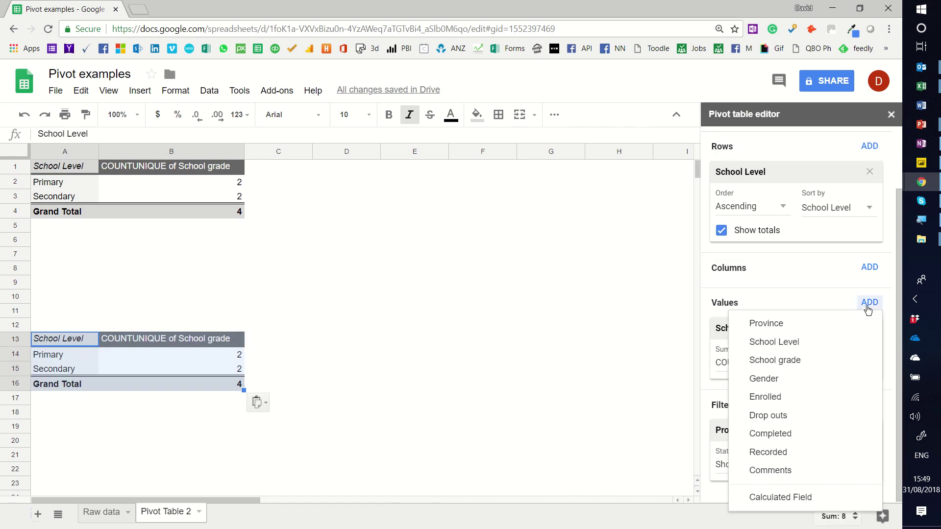
pyautogui.click(789, 398)
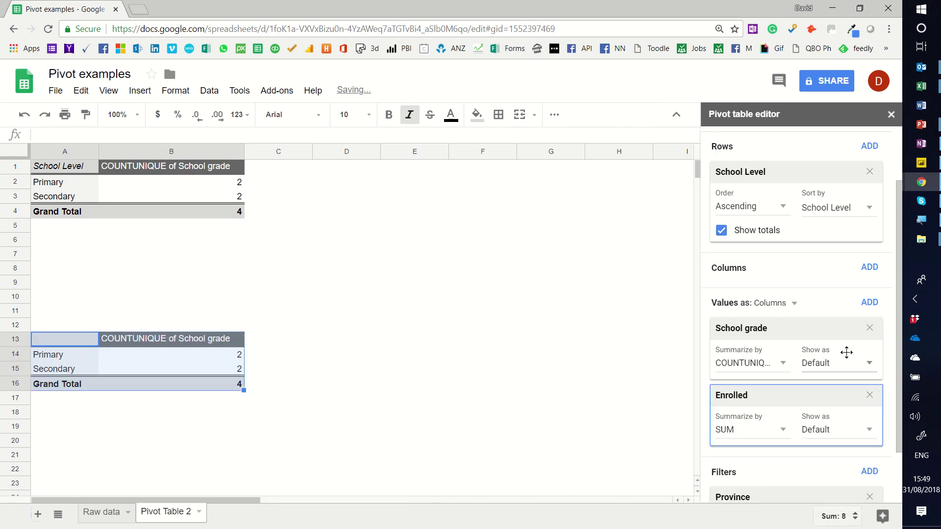
pyautogui.click(871, 329)
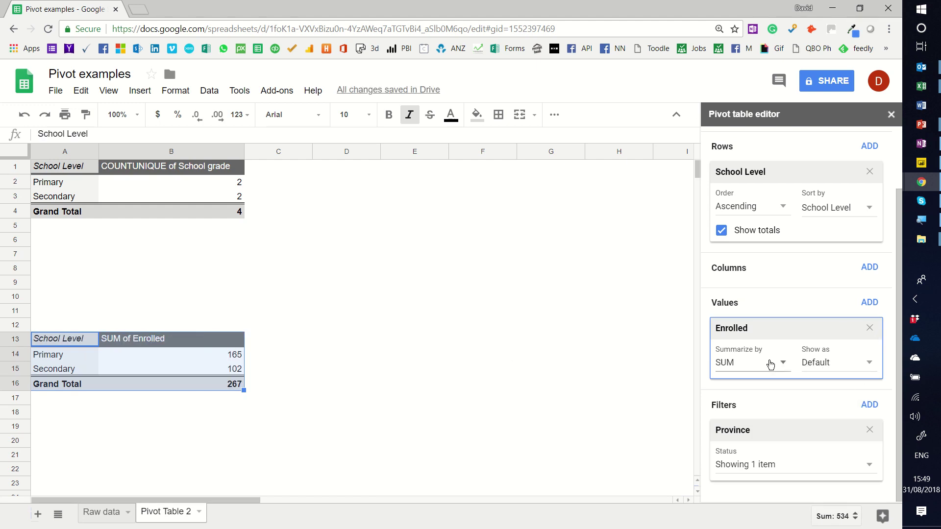
pyautogui.click(831, 363)
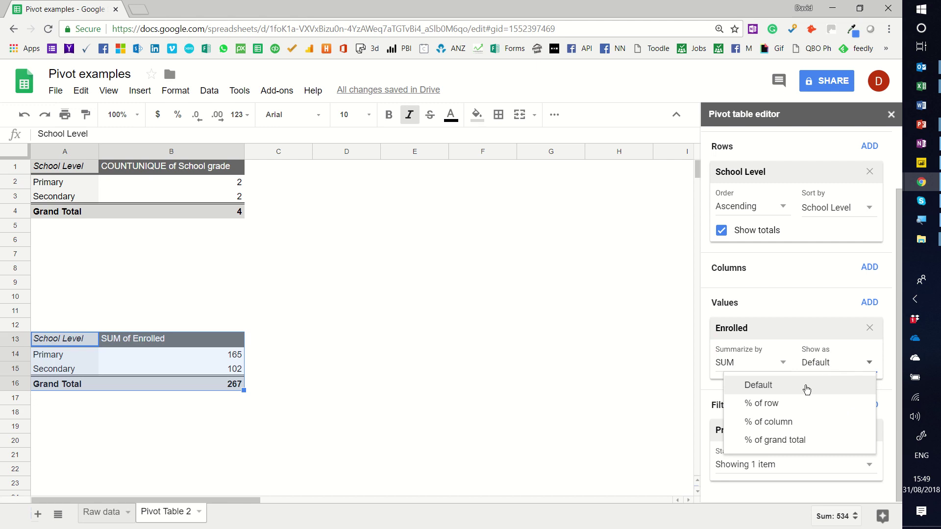
pyautogui.click(804, 438)
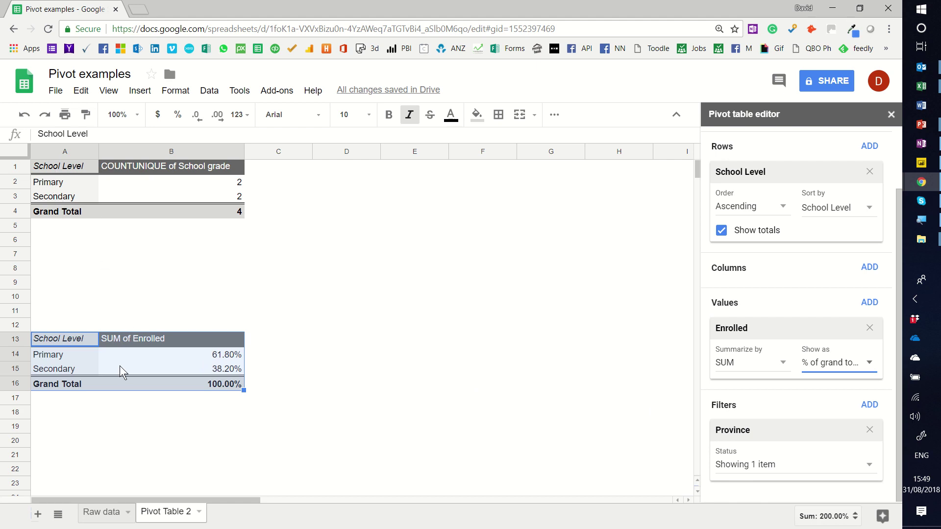
# Step: Create a new pivot table from the complete data range A4:I28 in the Raw data sheet
pyautogui.click(112, 519)
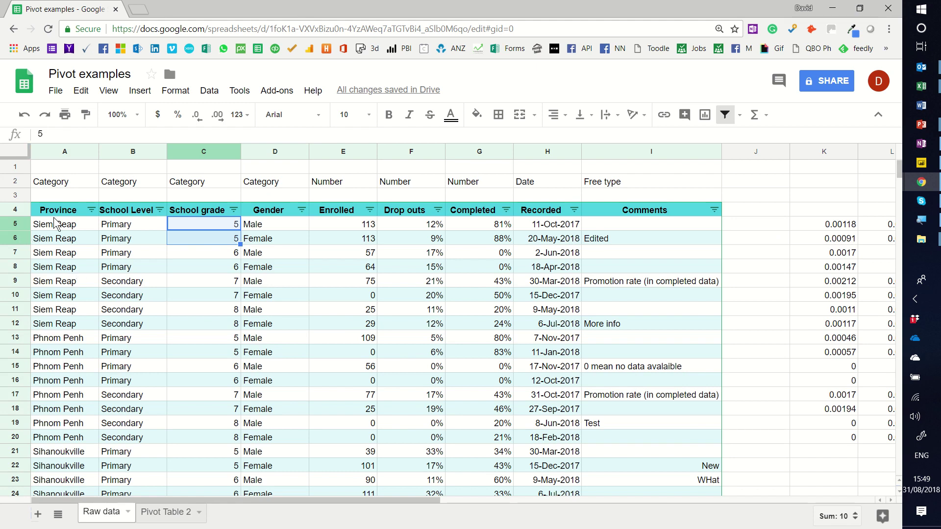
pyautogui.click(61, 210)
pyautogui.hotkey('ctrl', 'a')
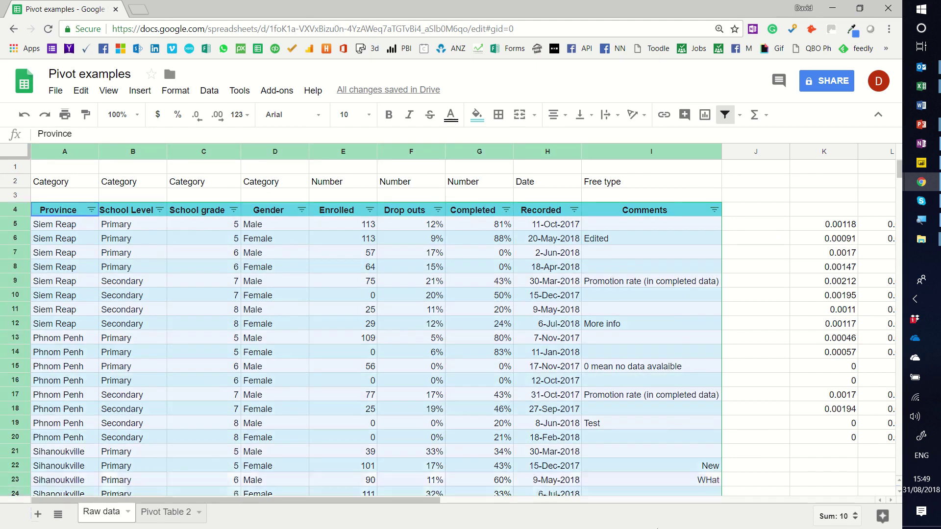
pyautogui.scroll(-3, 647, 472)
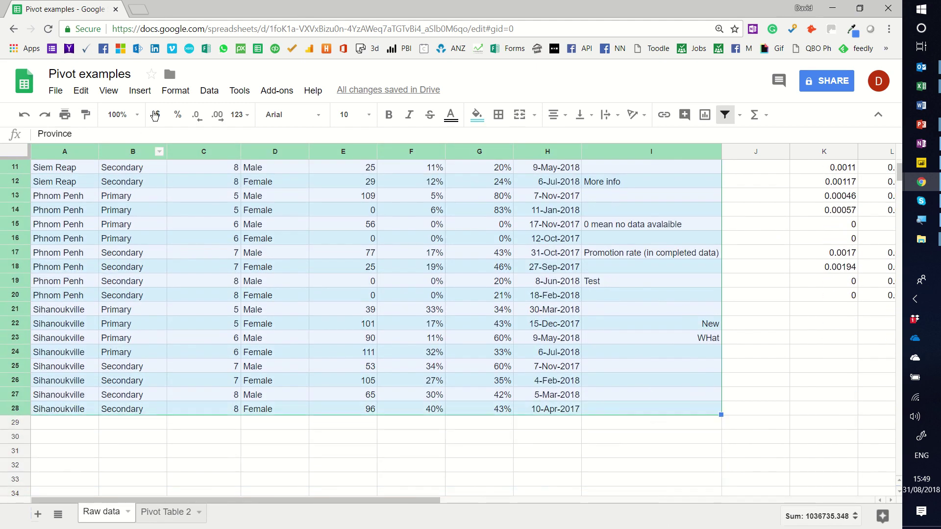
pyautogui.click(210, 90)
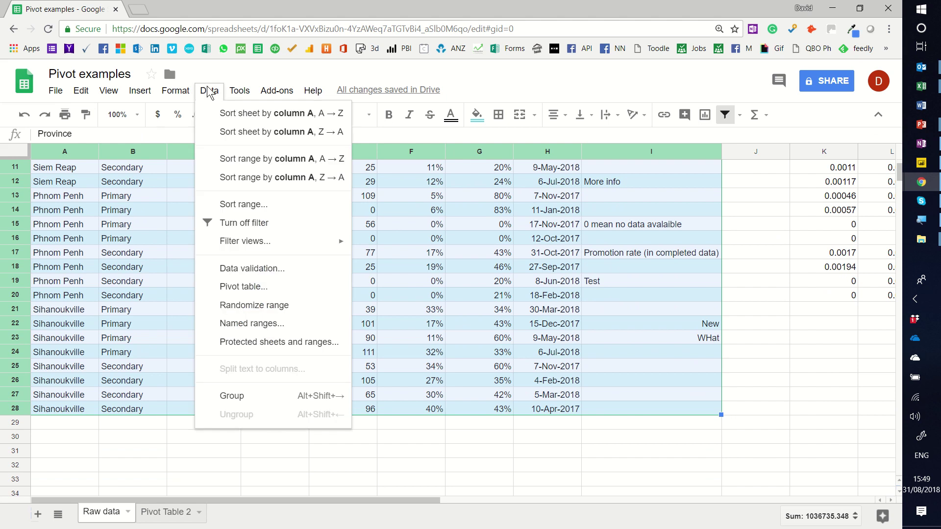
pyautogui.click(284, 289)
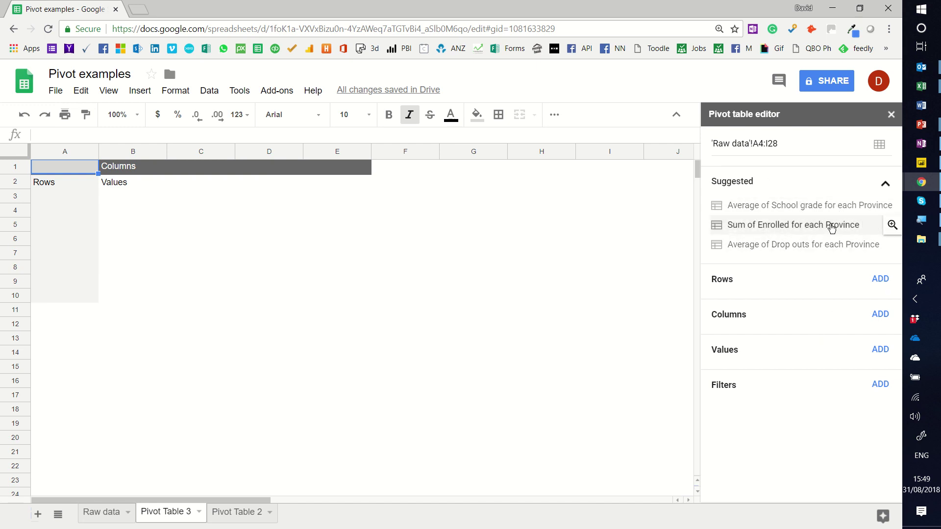
# Step: Lay out the new pivot table with Gender as rows, School Level as columns and Enrolled as values
pyautogui.click(881, 280)
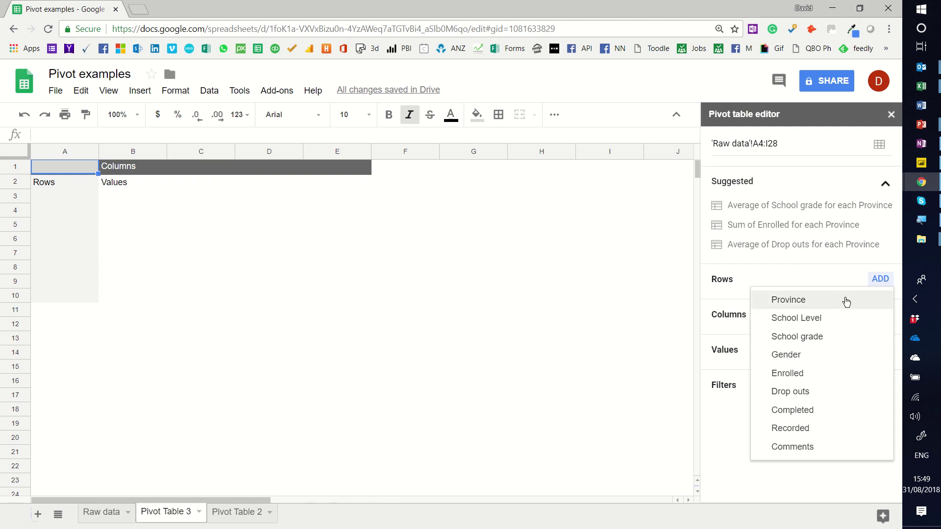
pyautogui.click(828, 361)
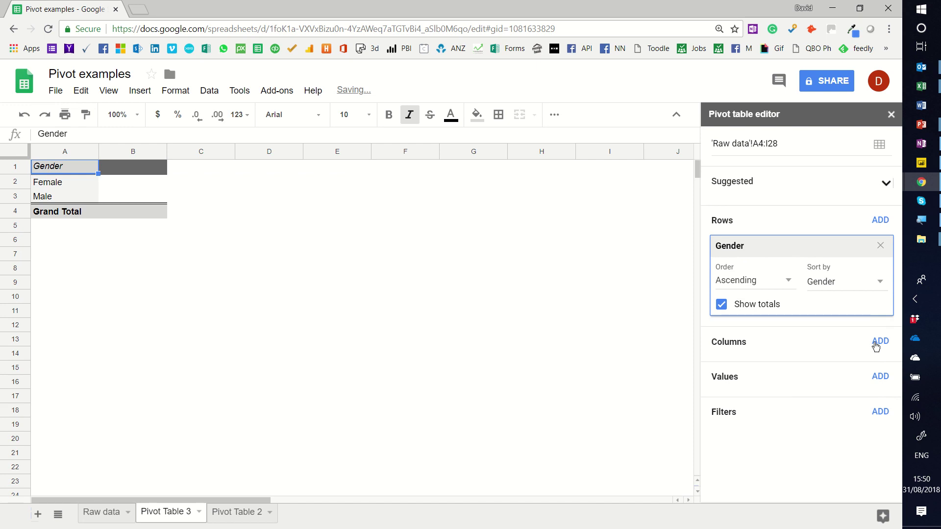
pyautogui.click(876, 345)
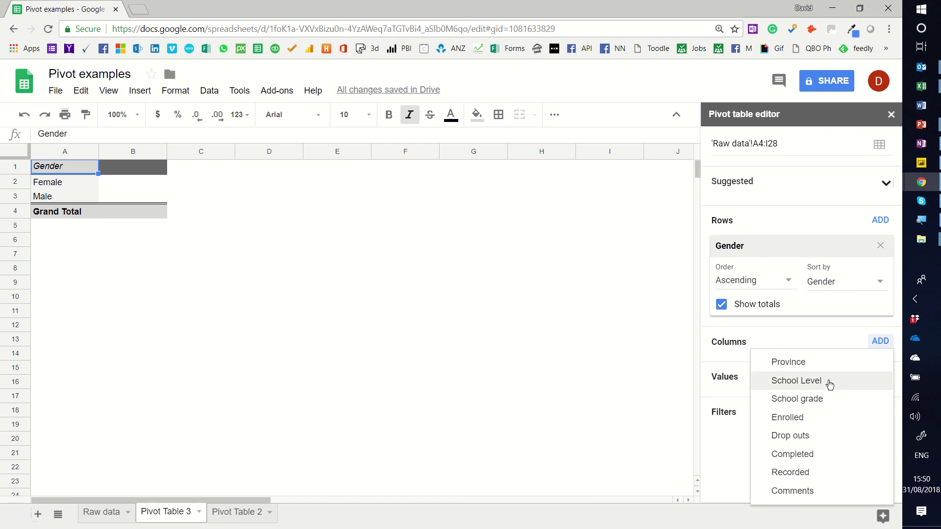
pyautogui.click(859, 380)
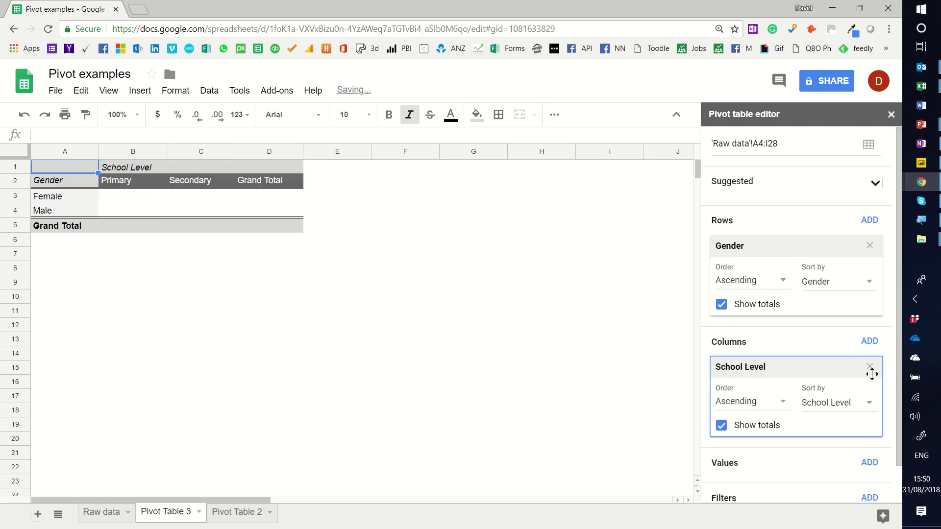
pyautogui.click(870, 464)
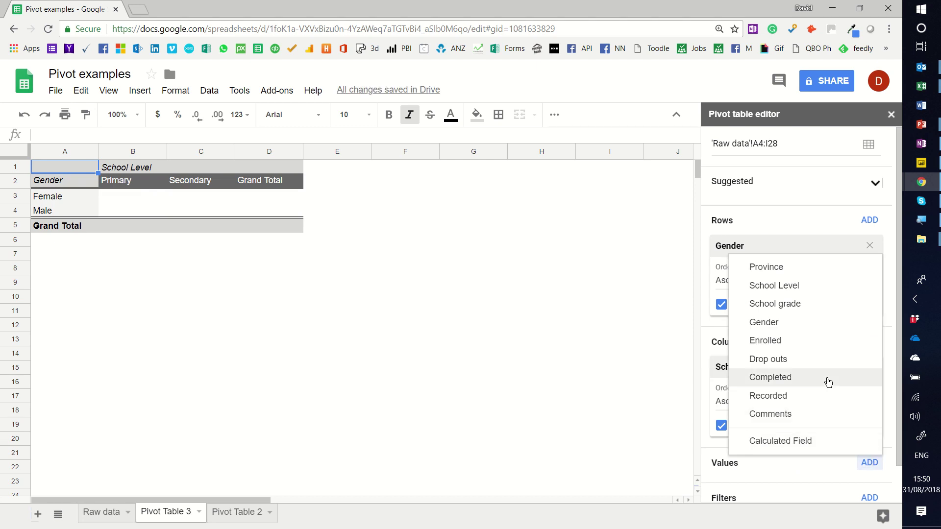
pyautogui.click(817, 349)
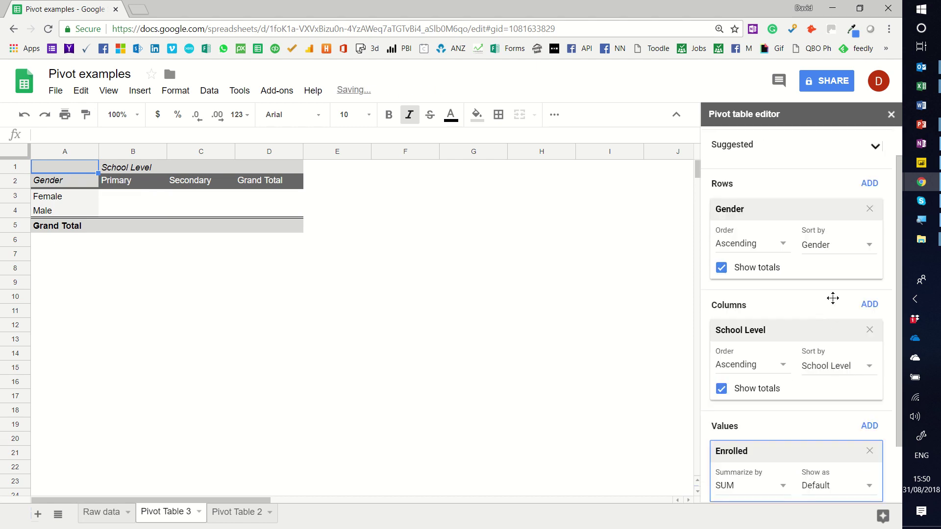
# Step: Add Province as a second row field and turn off totals for Gender, Province and School Level
pyautogui.click(870, 185)
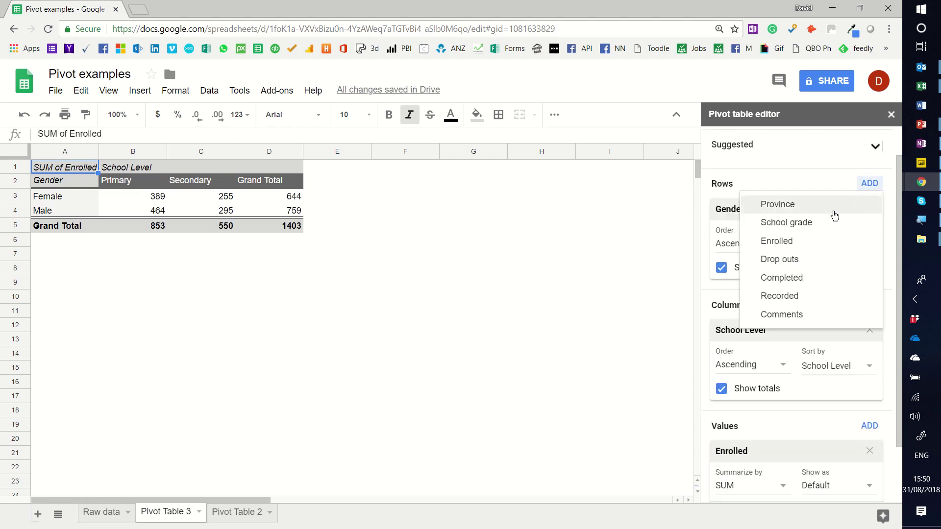
pyautogui.click(817, 206)
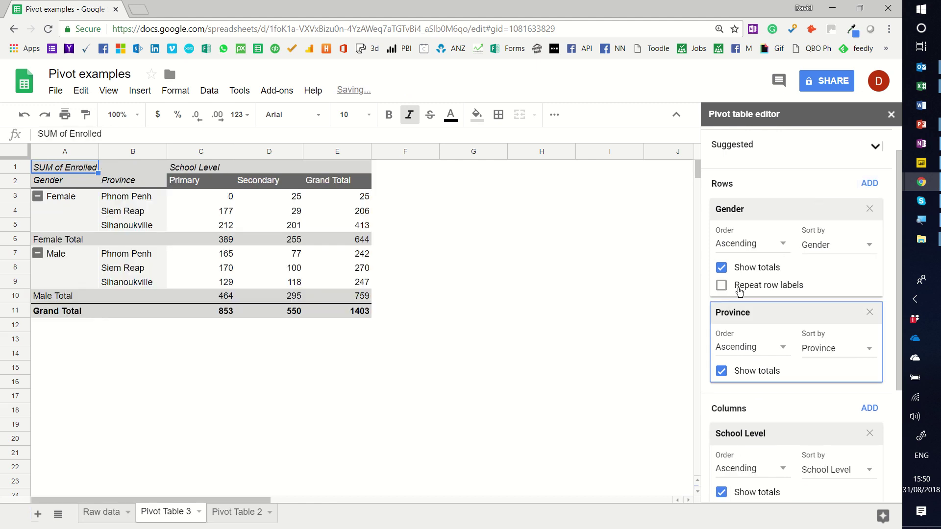
pyautogui.click(722, 371)
pyautogui.click(722, 268)
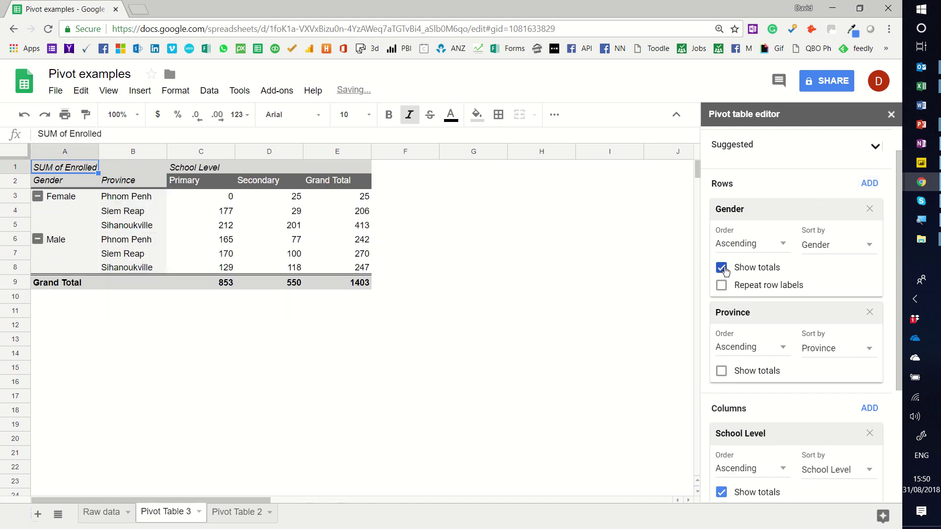
pyautogui.click(722, 492)
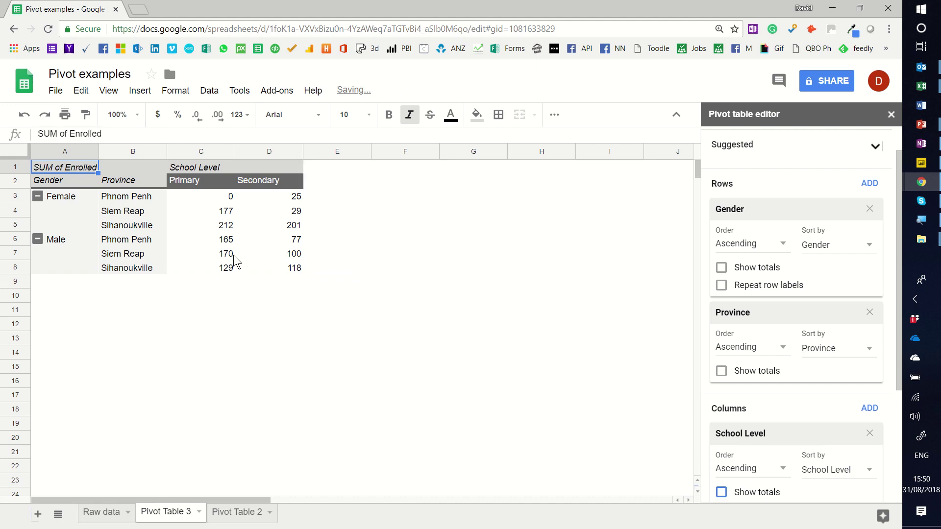